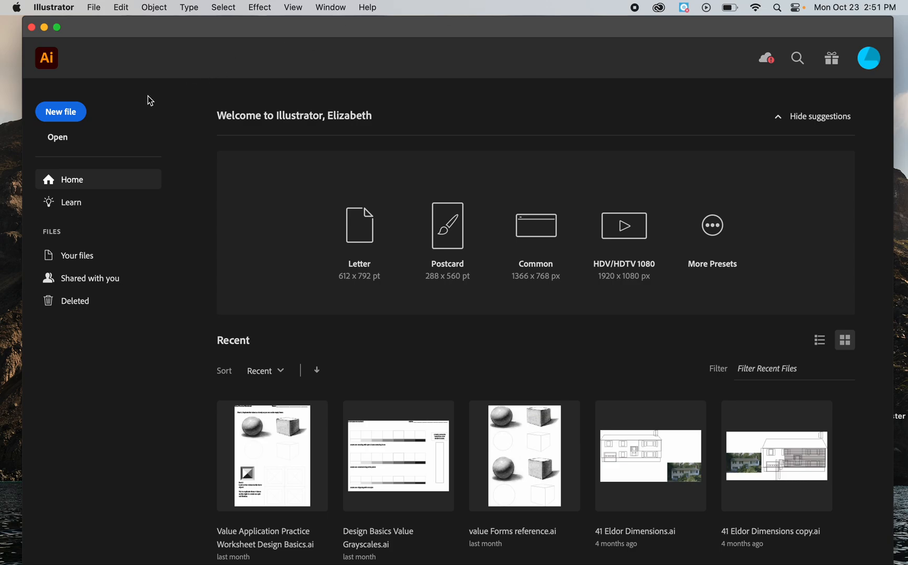
Step: Create a new document called Name, 8 in wide and 8 in high, with inches as the unit
left_click(61, 112)
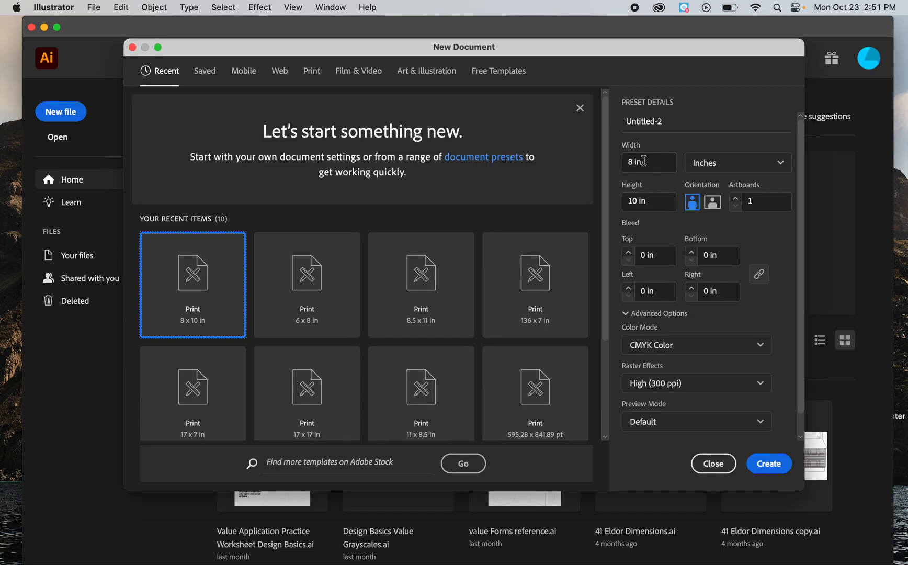
left_click(673, 120)
type("Name")
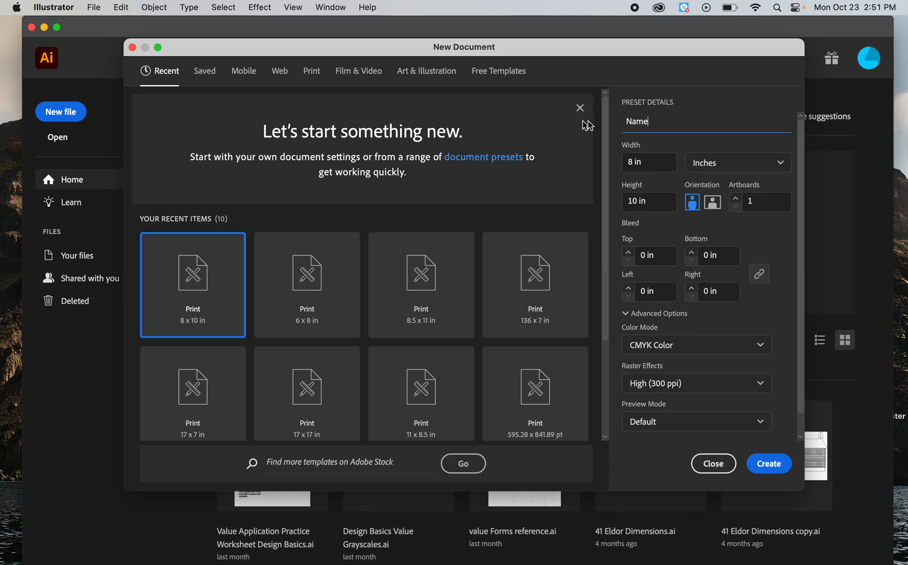
left_click(741, 169)
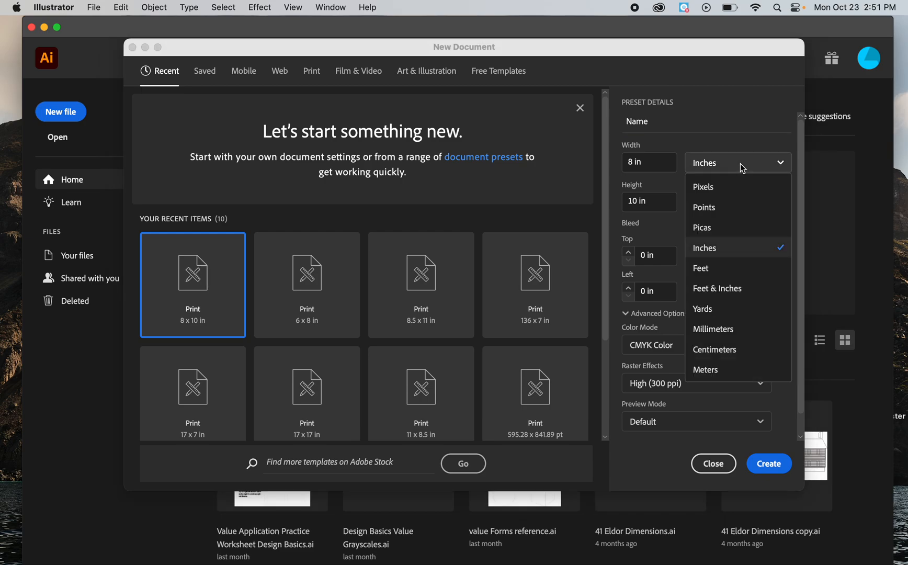
left_click(706, 245)
key("Tab")
type("8")
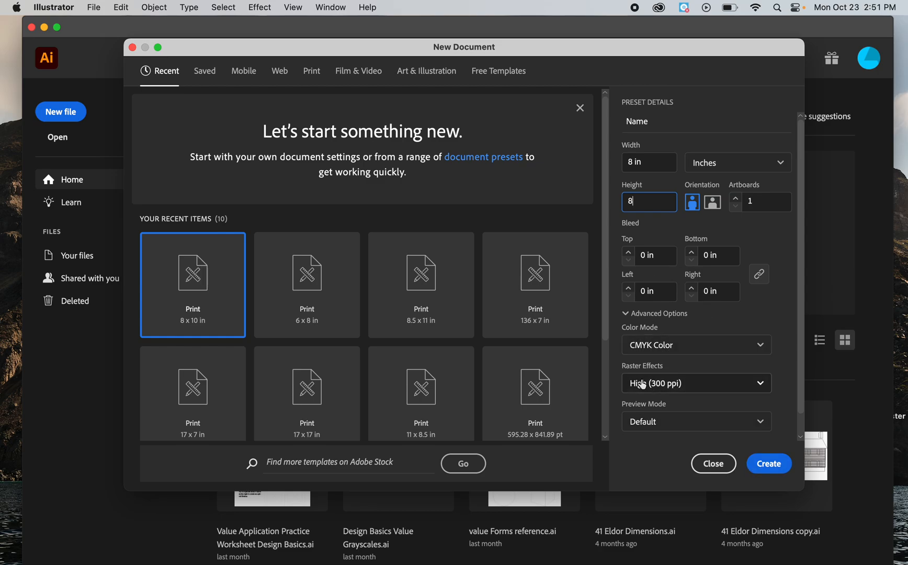
left_click(768, 464)
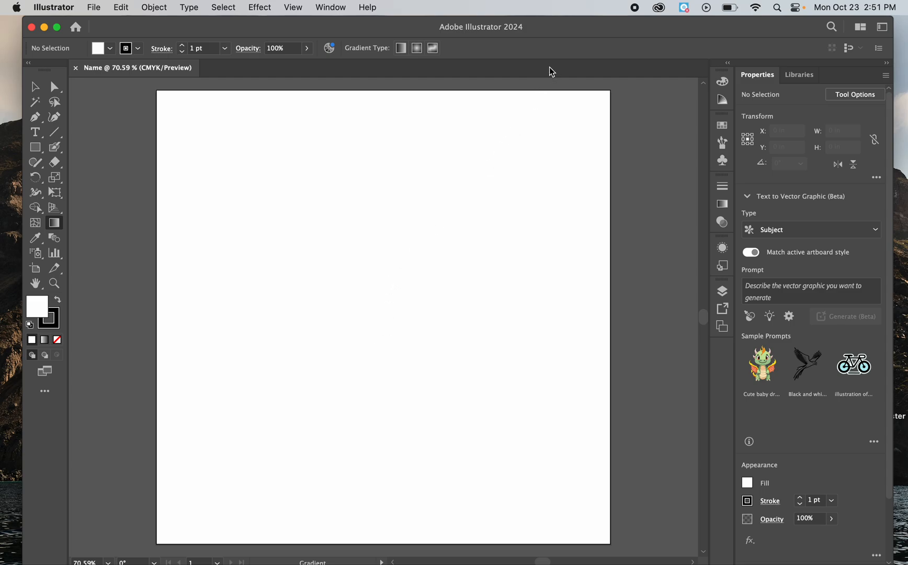
Step: Switch the workspace to Essentials and back to Essentials Classic, and toggle the toolbar's column layout
left_click_drag(602, 30, 620, 41)
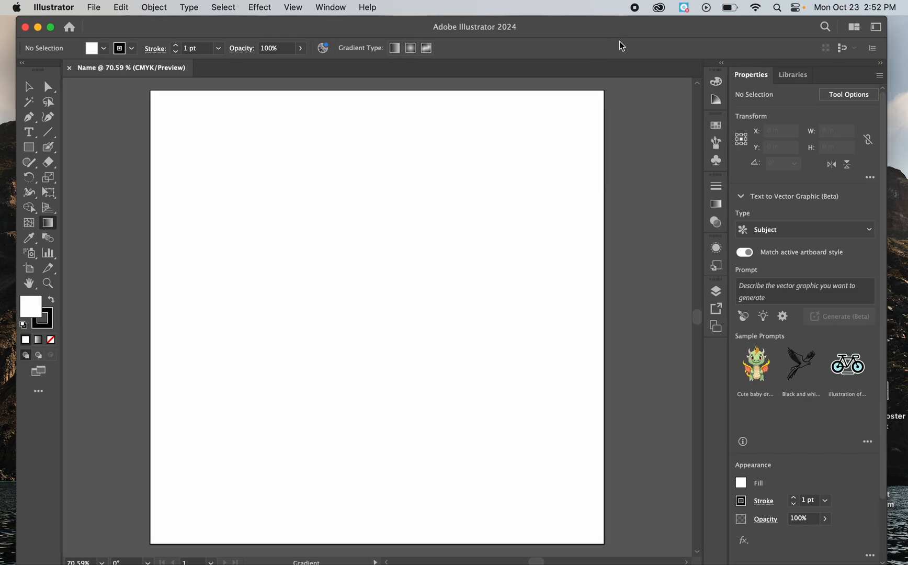
left_click(877, 29)
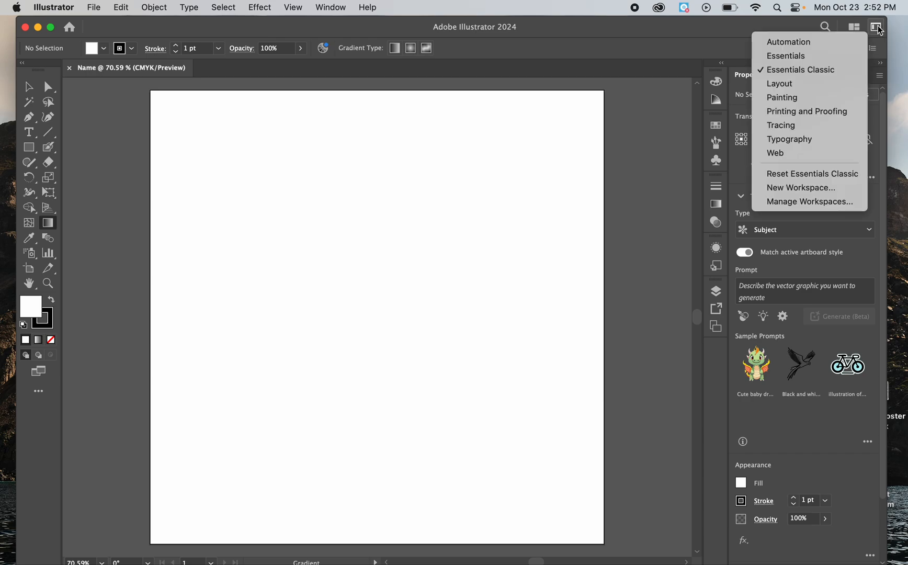
left_click(785, 56)
left_click(875, 32)
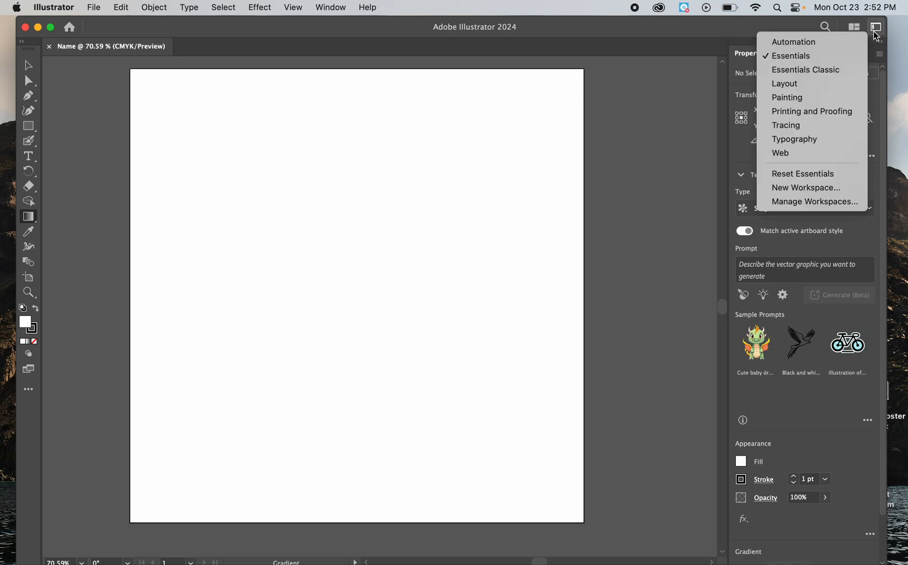
left_click(824, 70)
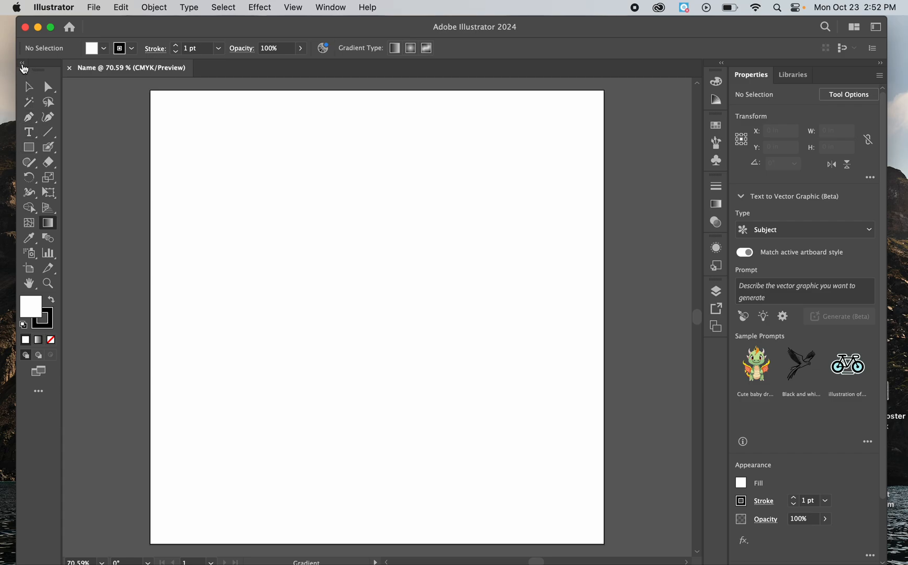
left_click(23, 67)
left_click(23, 65)
Step: Draw a rectangle about 2.33 by 2.57 in on the artboard's upper left and a square about 2.18 in wide beside it
left_click(36, 154)
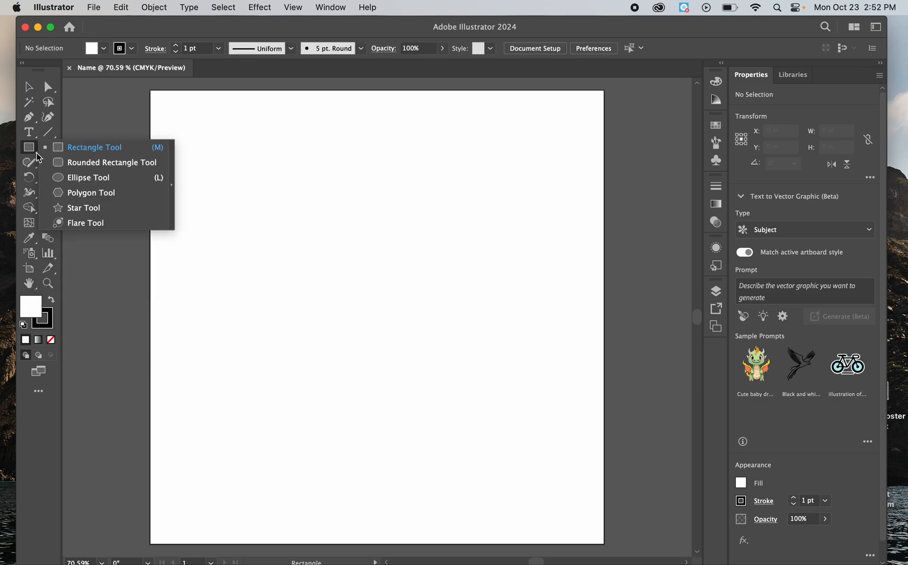
left_click(67, 168)
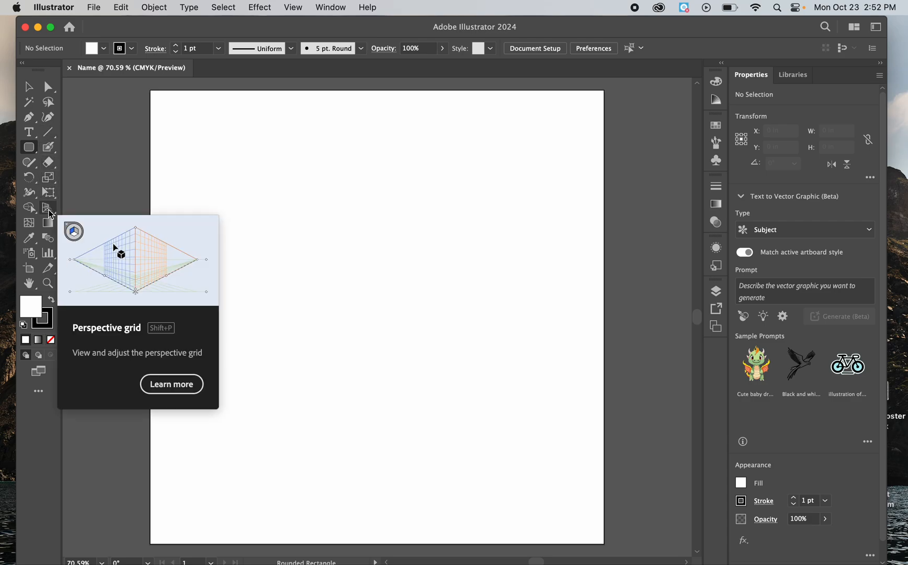
left_click(37, 155)
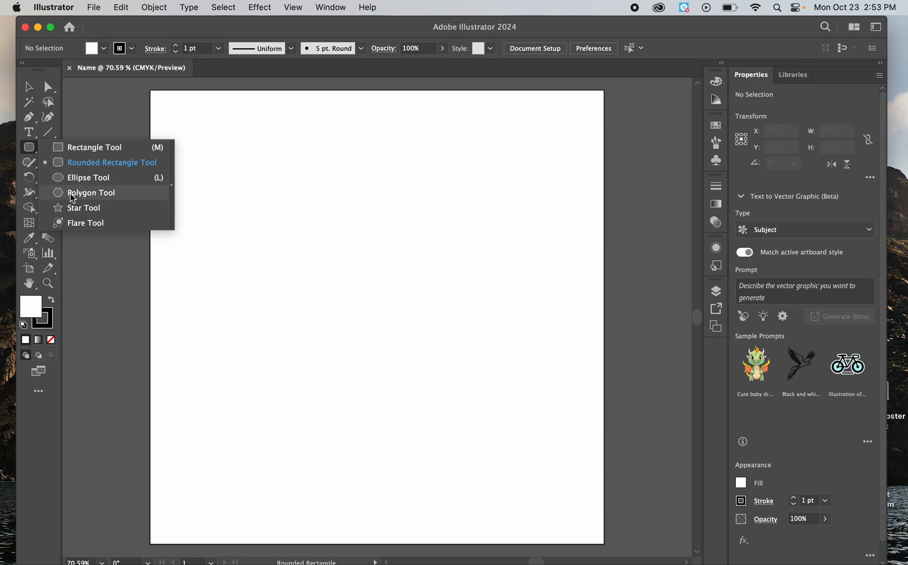
left_click(75, 148)
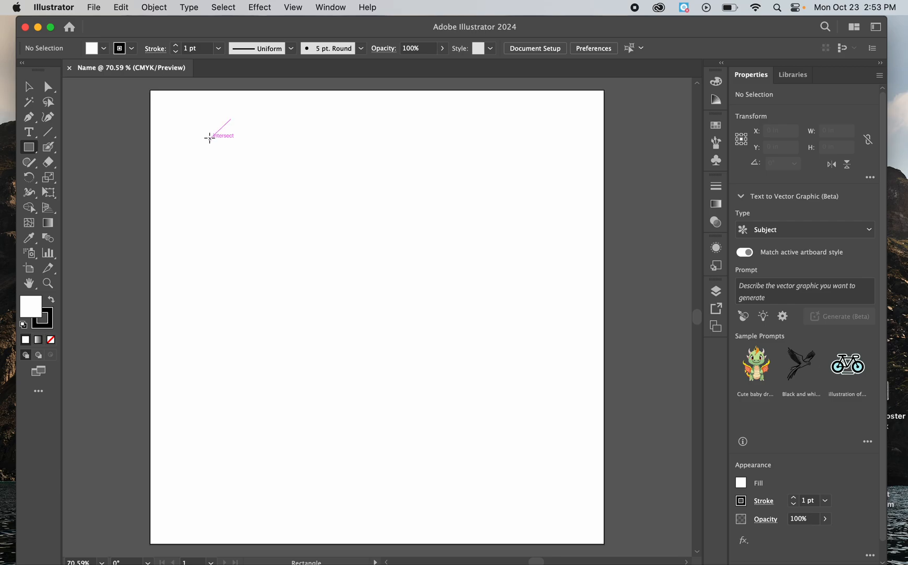
left_click_drag(210, 138, 342, 284)
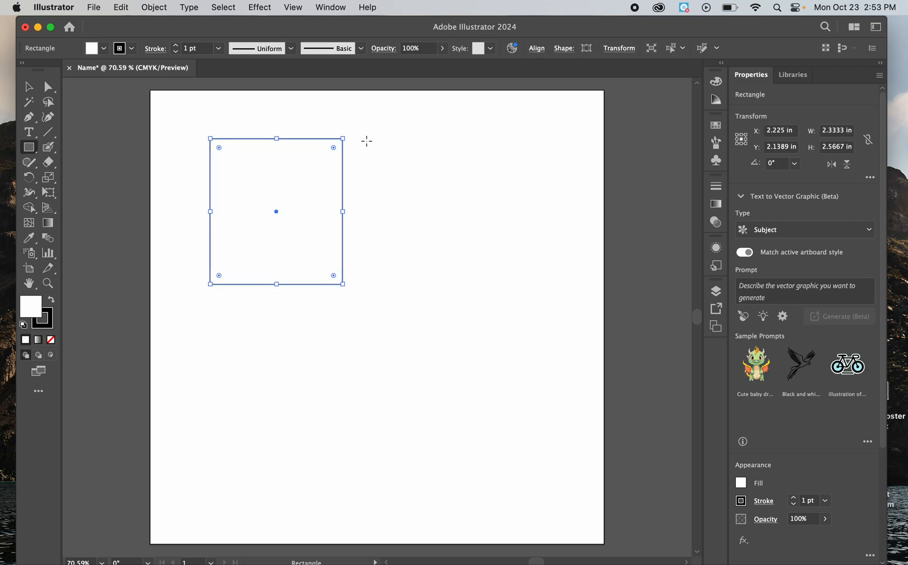
left_click_drag(363, 138, 441, 209)
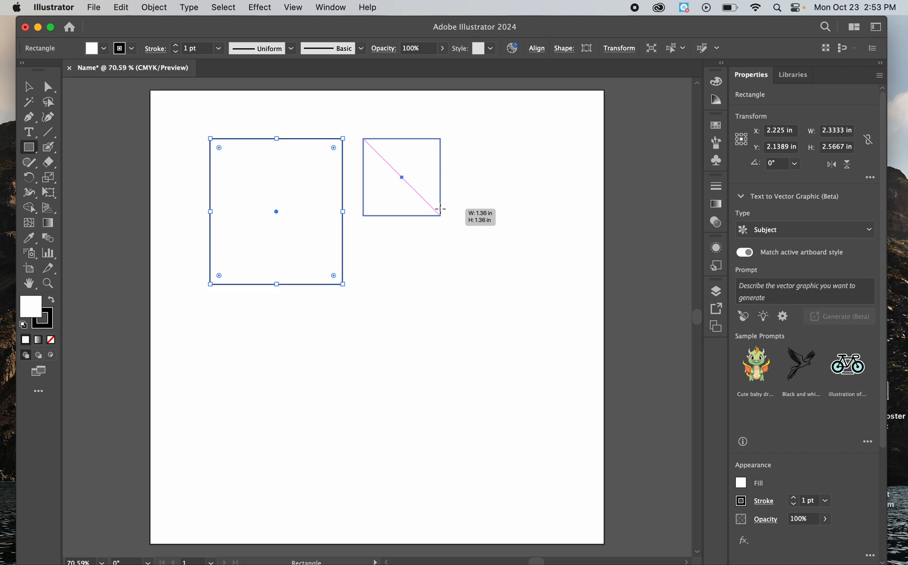
left_click_drag(441, 209, 487, 261)
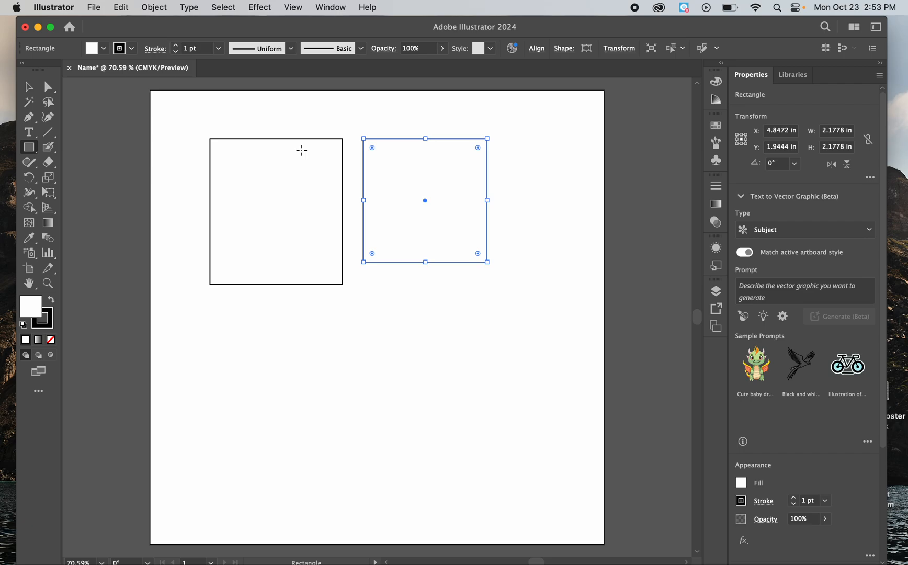
Step: Delete the taller rectangle on the left of the artboard
key("v")
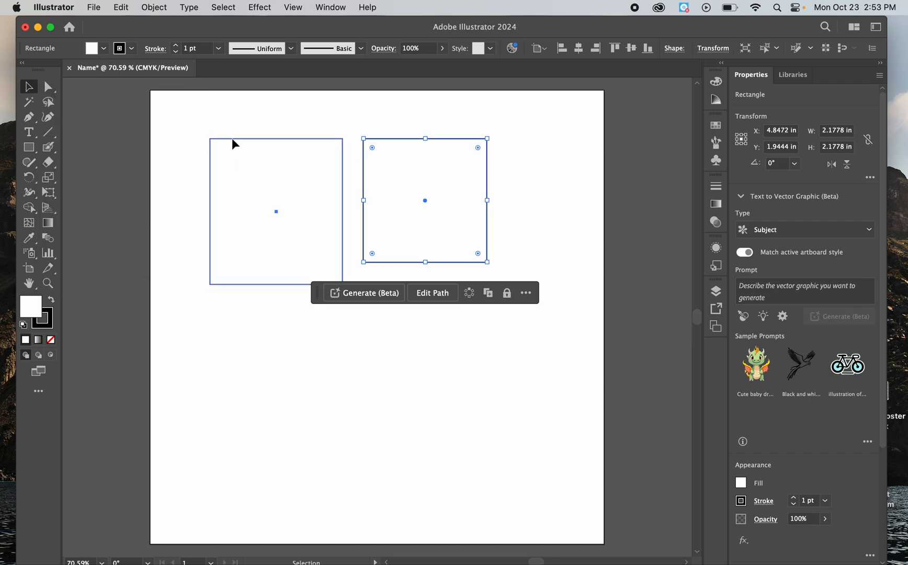
left_click(233, 139)
left_click(295, 125)
left_click(285, 168)
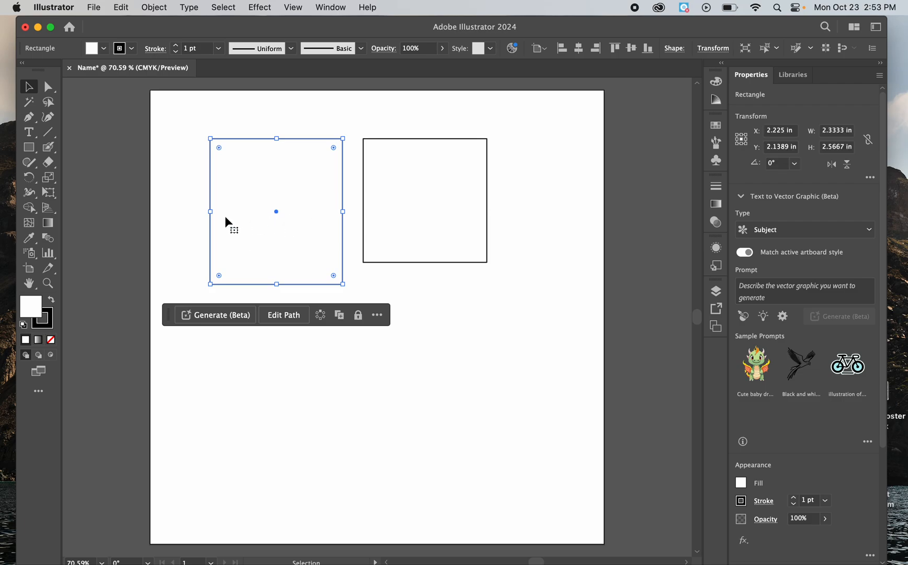
key("Delete")
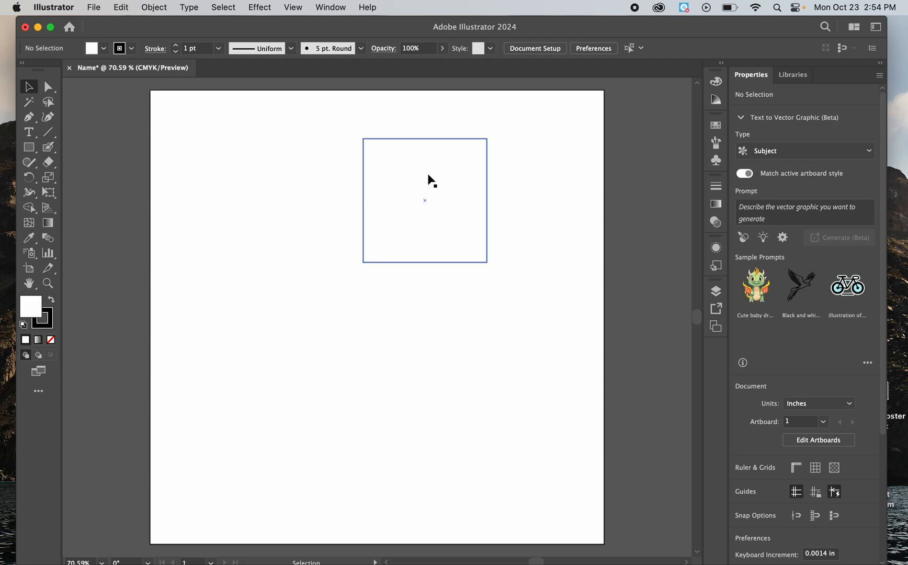
Step: Move the remaining square toward the artboard's upper centre and fill it with black (000000)
left_click_drag(425, 171, 369, 201)
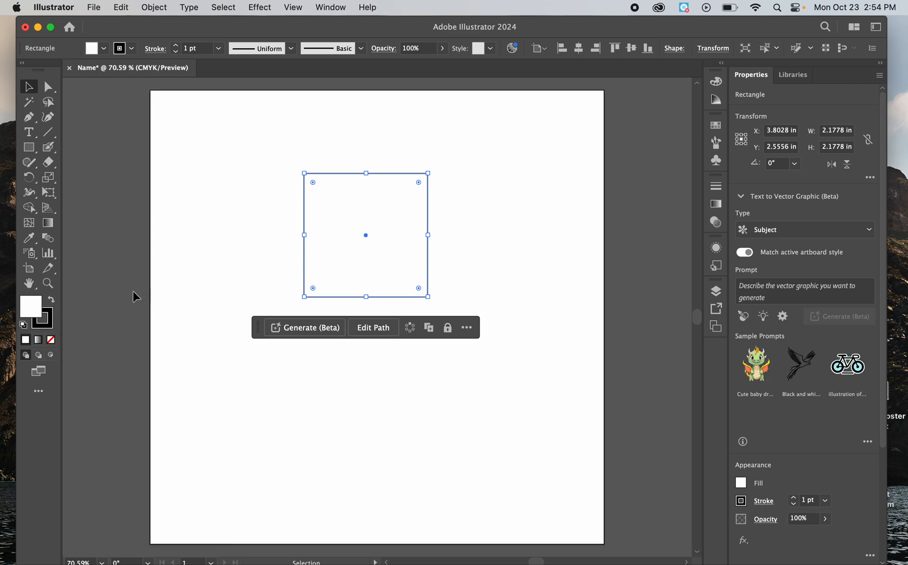
double_click(30, 308)
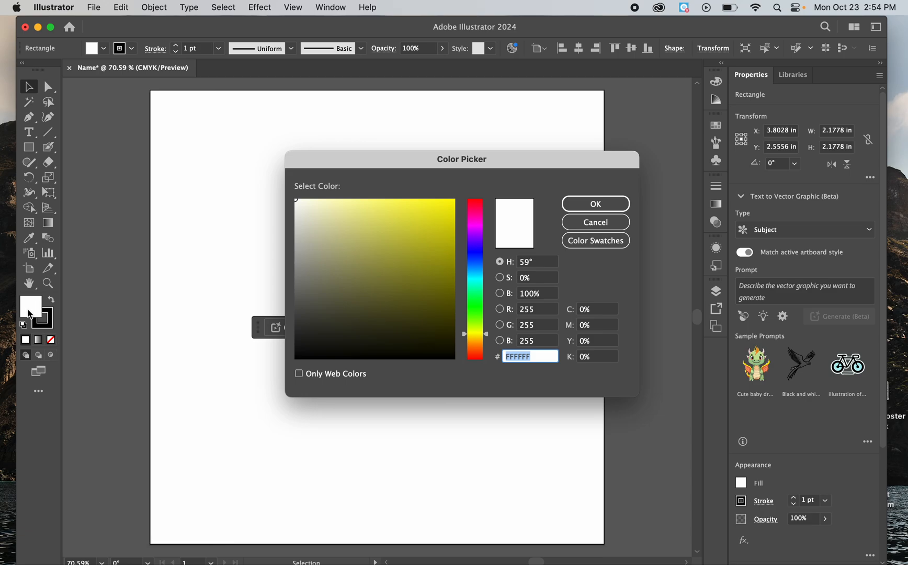
left_click(409, 355)
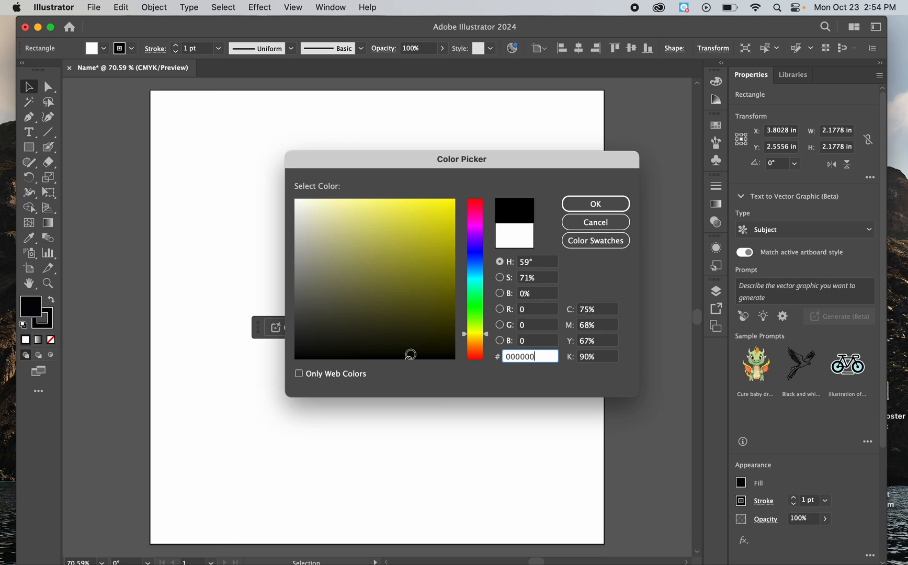
left_click(607, 204)
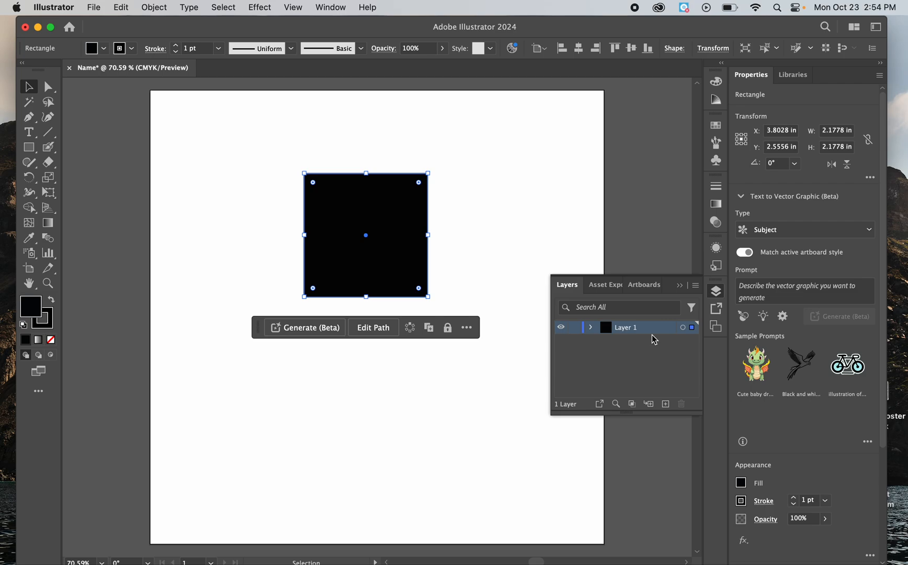
Step: Rename the layer holding the square as Chaos
double_click(639, 329)
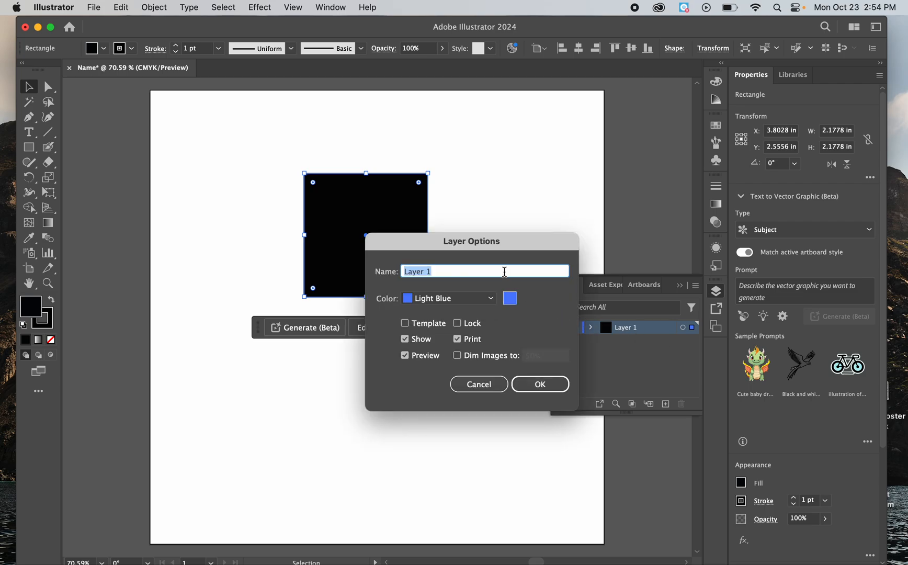
left_click(500, 385)
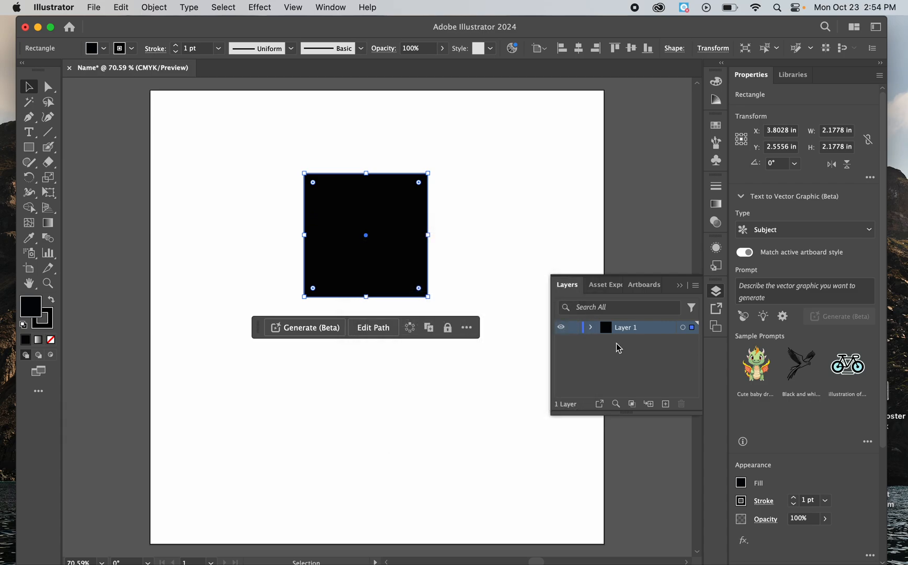
double_click(642, 331)
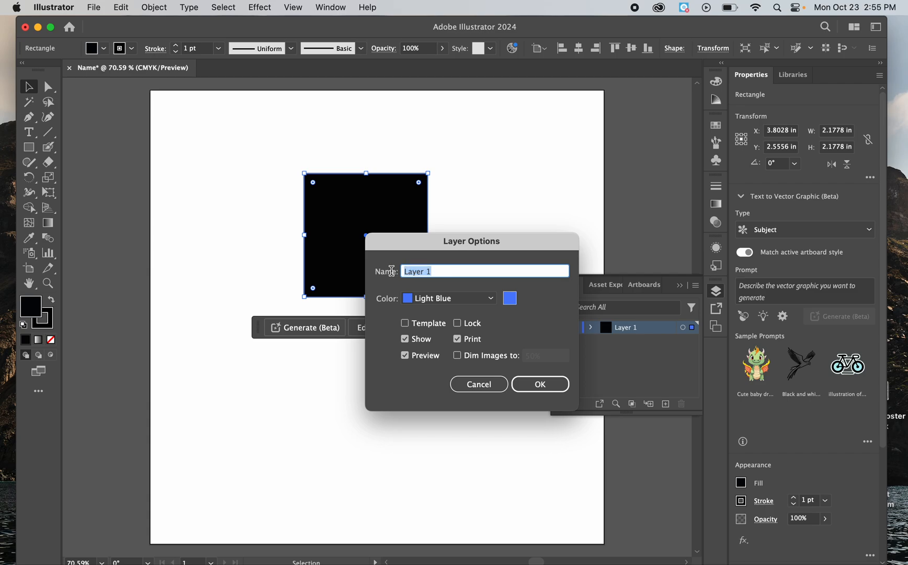
type("Chaos")
left_click(529, 383)
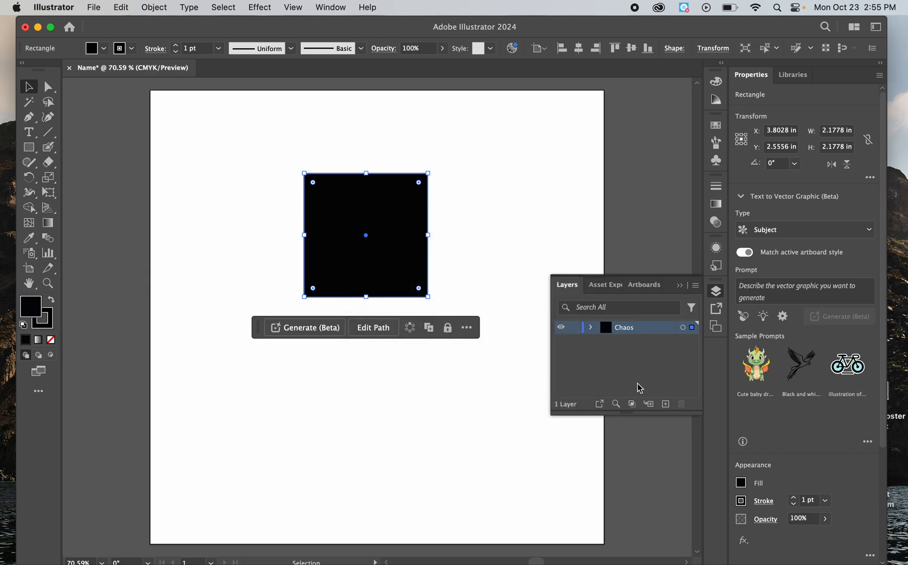
Step: Add a second layer and rename the square's layer as Chaos I
left_click(665, 404)
left_click(638, 344)
double_click(638, 344)
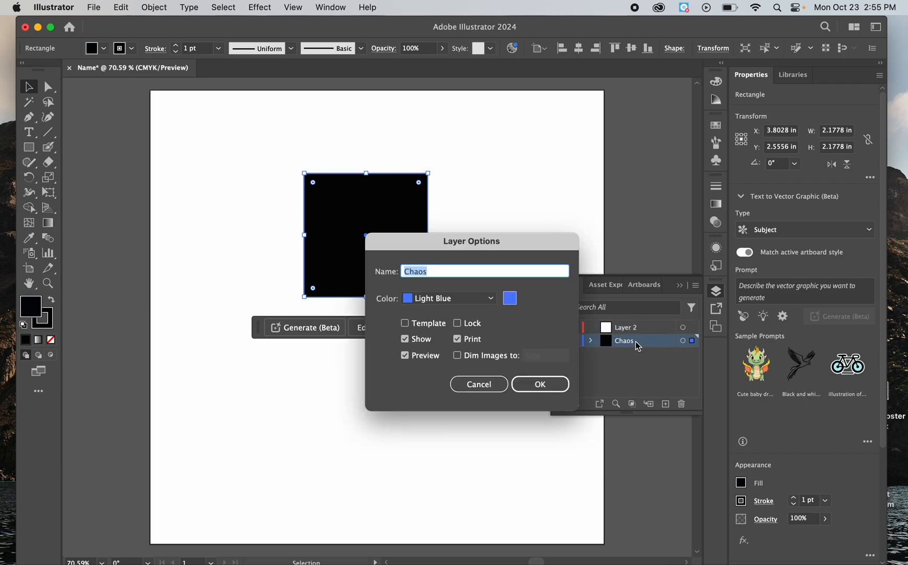
left_click(521, 270)
type("I")
left_click(540, 384)
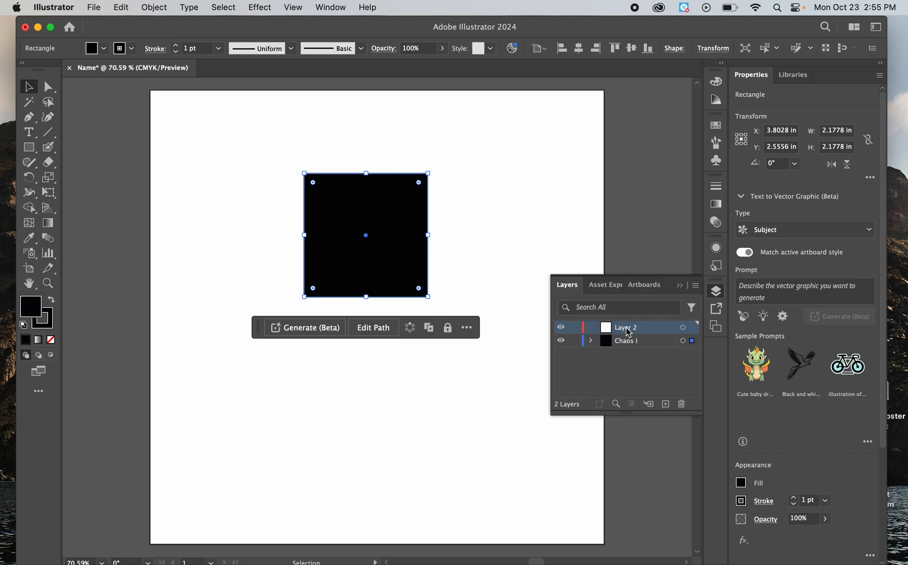
Step: Rename the second layer as Chaos II and add a third layer above it
double_click(628, 328)
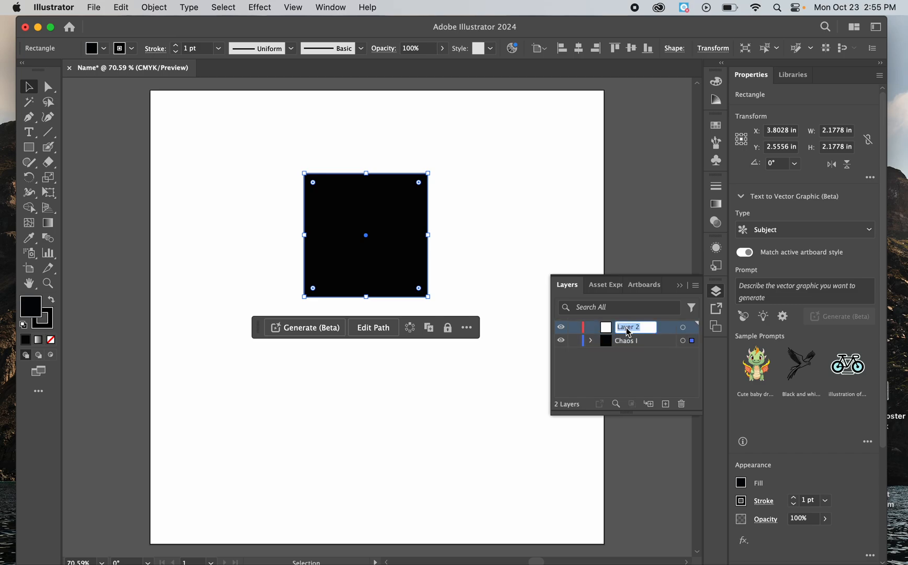
type("Chaos II")
left_click(665, 405)
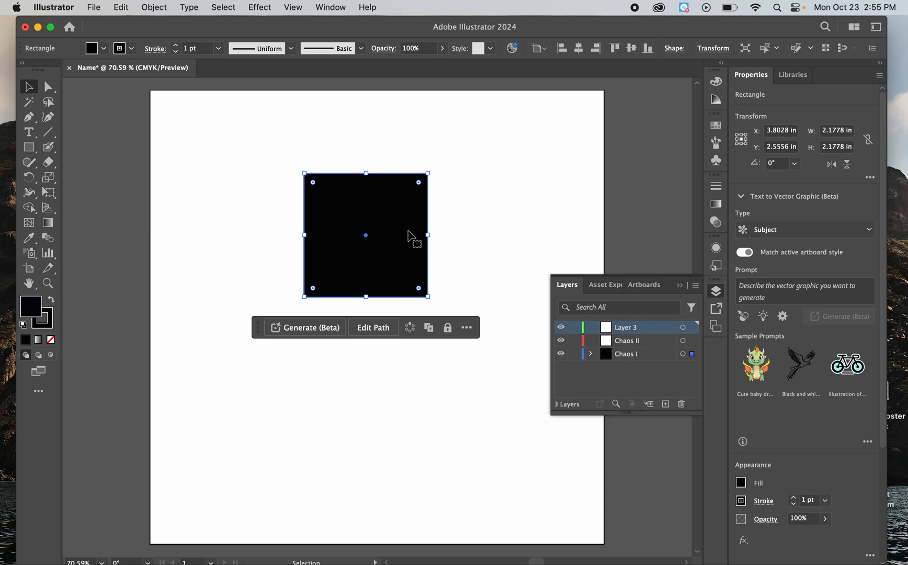
Step: Enlarge the black square proportionally to about 6.1 in wide and lock the Chaos I layer
left_click(510, 230)
left_click(387, 207)
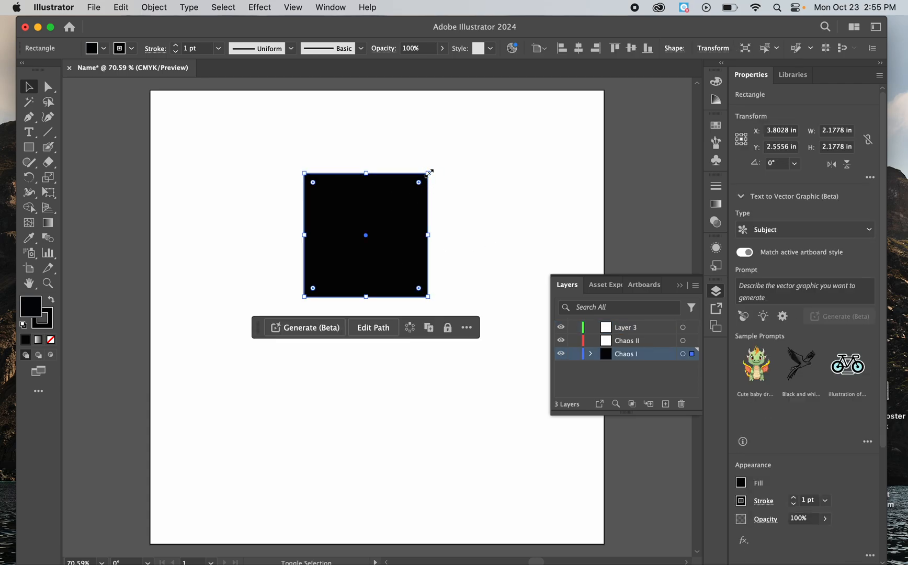
left_click_drag(428, 173, 583, 100)
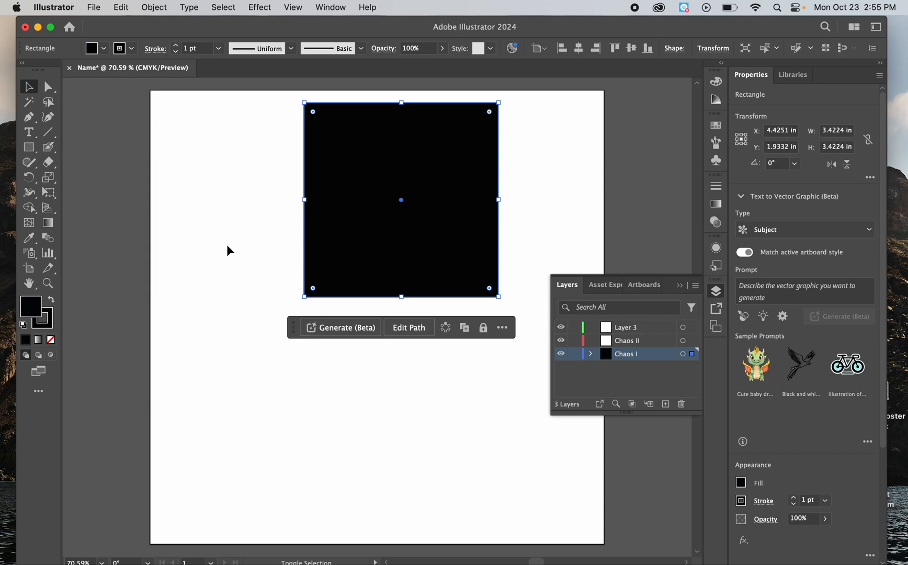
left_click_drag(304, 297, 56, 450)
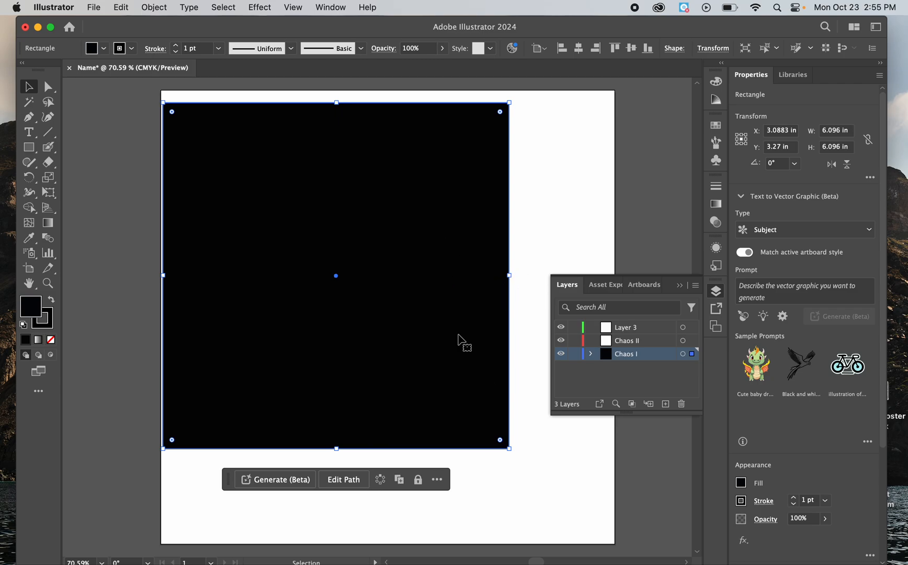
left_click(575, 355)
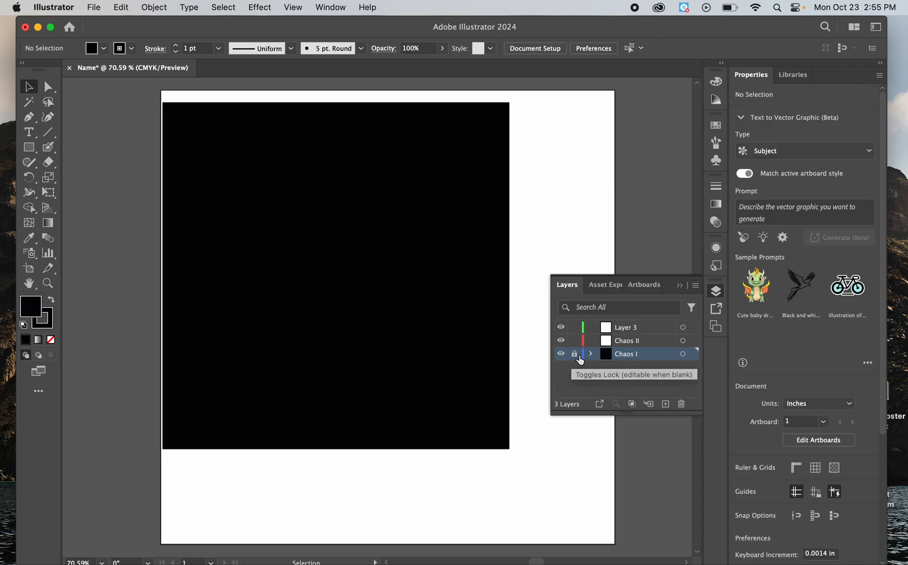
Step: Hide the Chaos I layer and make Chaos II the active layer
left_click(560, 355)
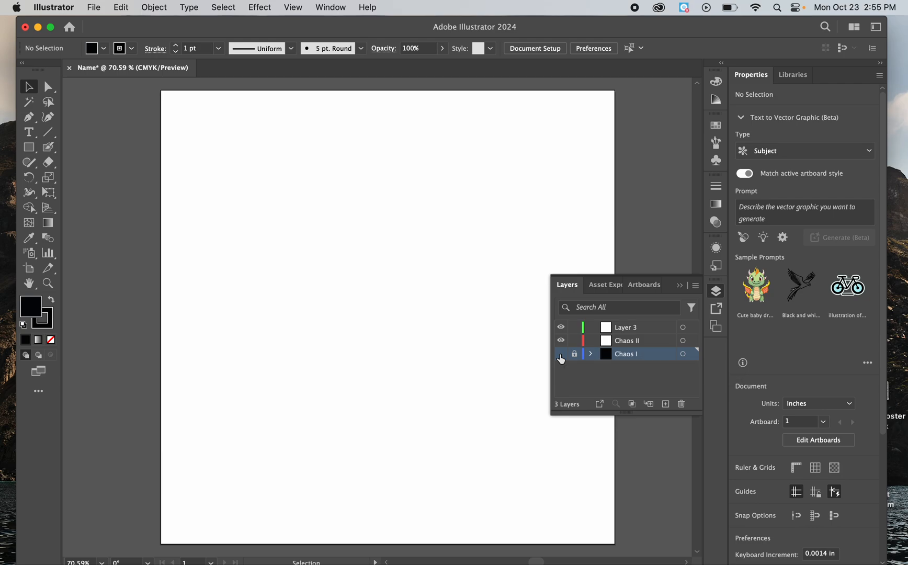
left_click(627, 343)
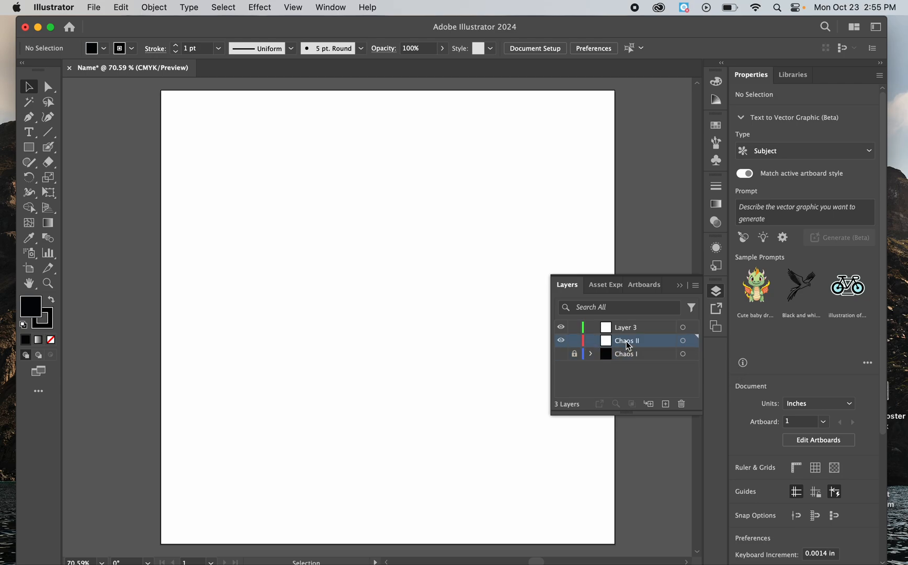
Step: Lock and hide the Chaos II layer, restoring it to unlocked and visible
left_click(574, 341)
left_click(561, 341)
left_click(575, 341)
left_click(560, 341)
Step: Add nine new layers above Chaos II, up to Layer 12
left_click(666, 404)
left_click(665, 404)
left_click(666, 404)
left_click(665, 404)
double_click(666, 405)
left_click(665, 404)
left_click(665, 404)
left_click(666, 404)
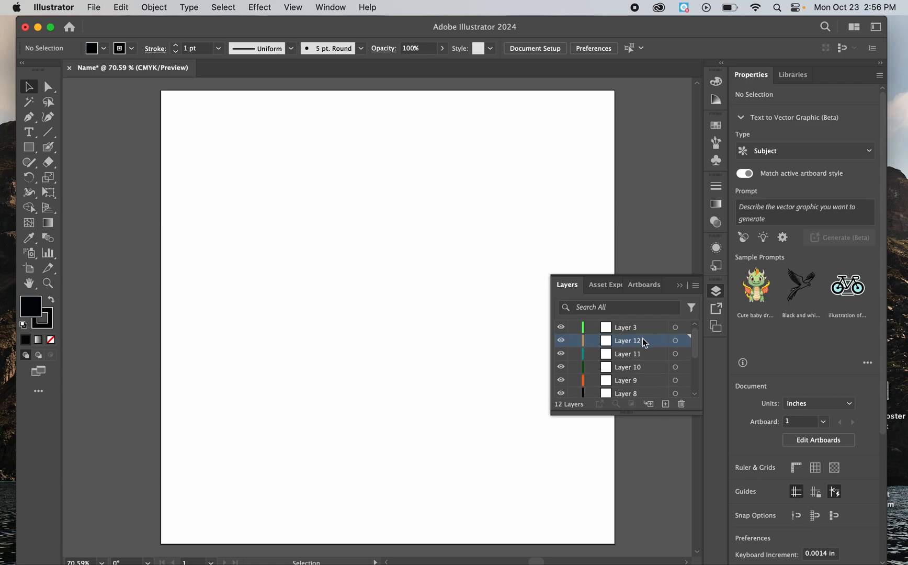
Step: Delete Layers 12, 11 and 10 and collapse the layer list
left_click(629, 327)
left_click(631, 341)
left_click(681, 404)
left_click(682, 403)
left_click(680, 404)
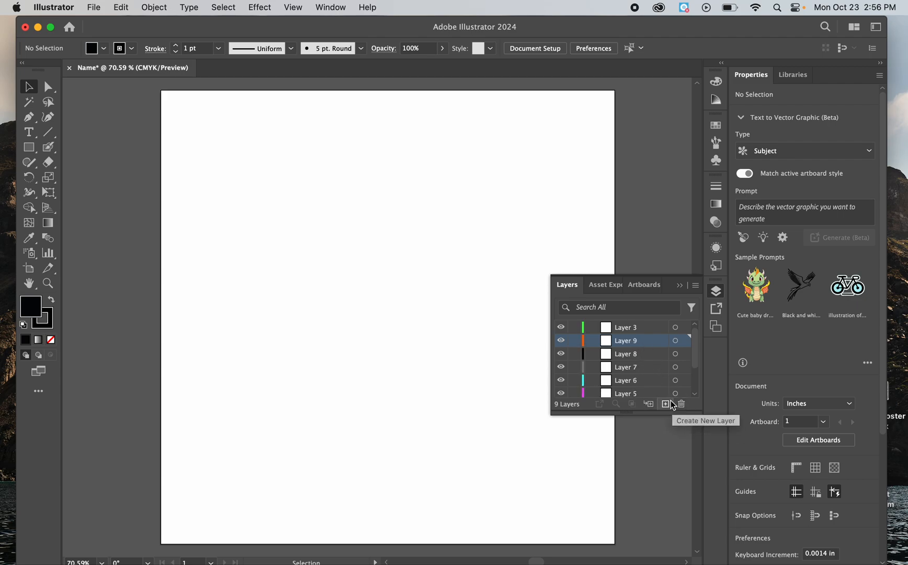
left_click(679, 285)
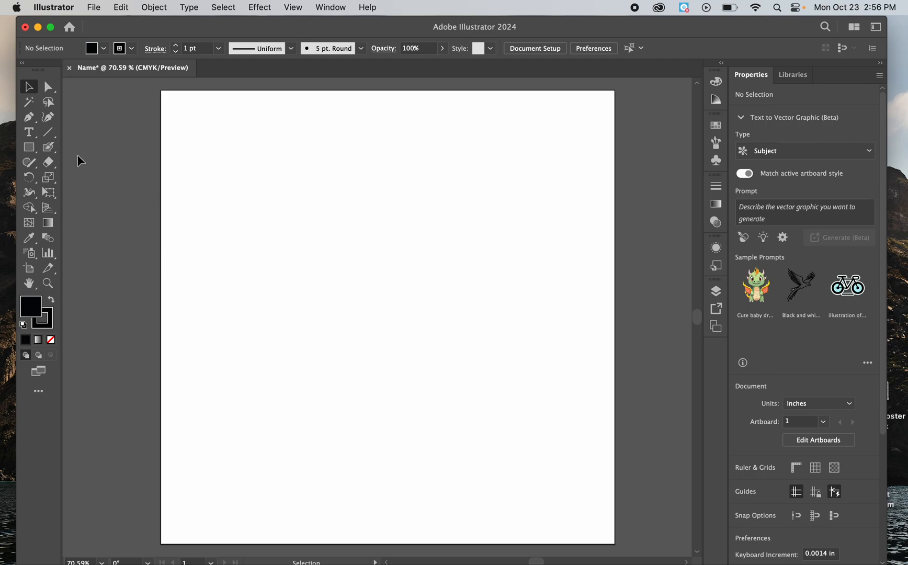
Step: Draw three black squares of about 2.04 in side by side in a row across the upper artboard
left_click(30, 148)
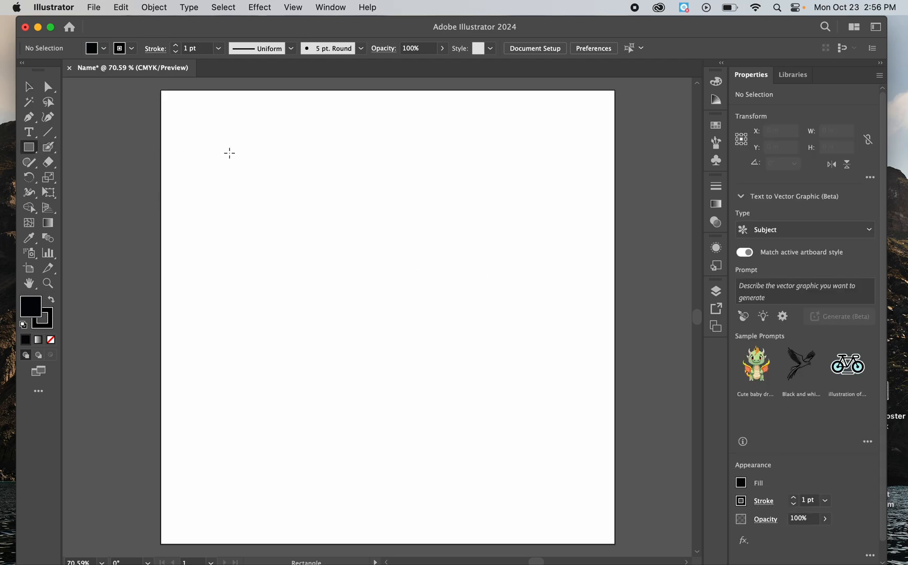
left_click_drag(229, 153, 329, 268)
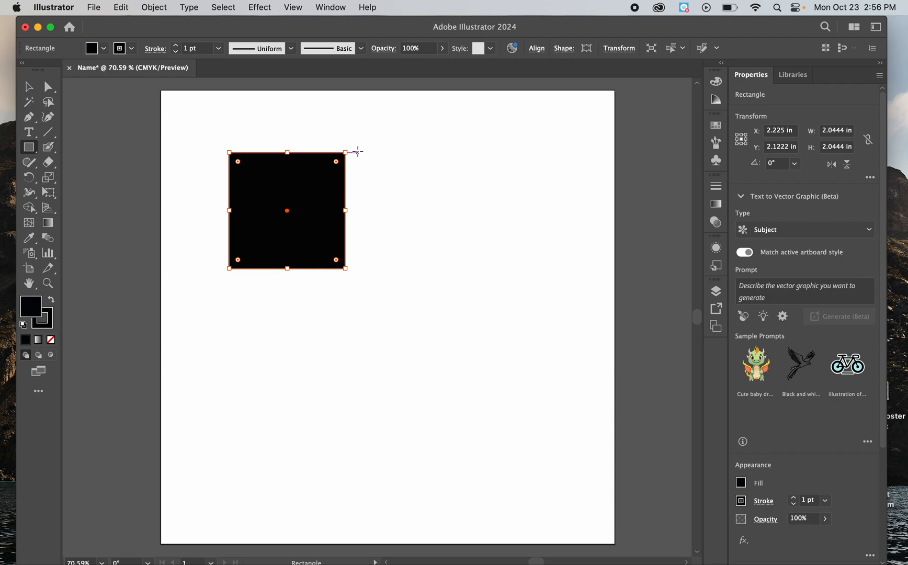
left_click_drag(358, 153, 428, 267)
left_click_drag(485, 153, 542, 268)
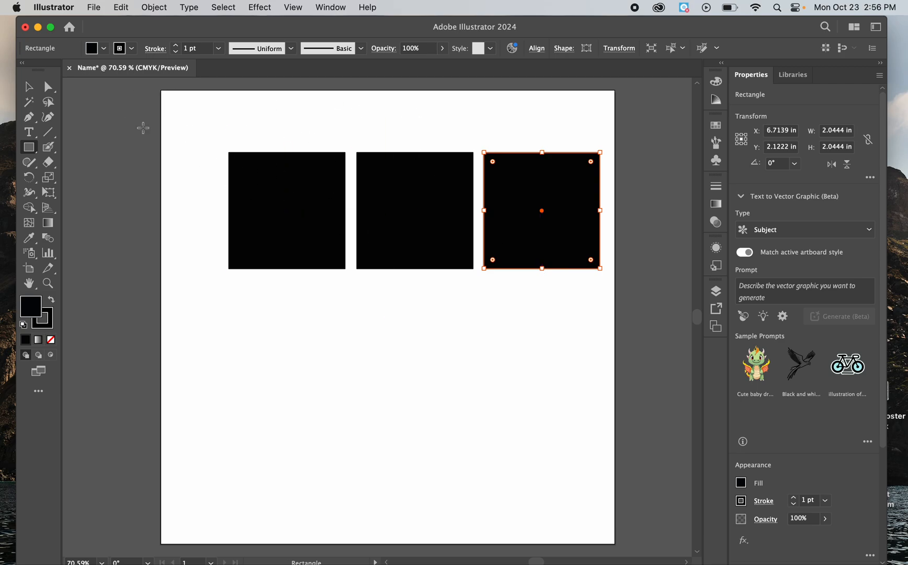
Step: Shift the left square down and to the left, and move the middle and right squares slightly up and left
left_click(28, 88)
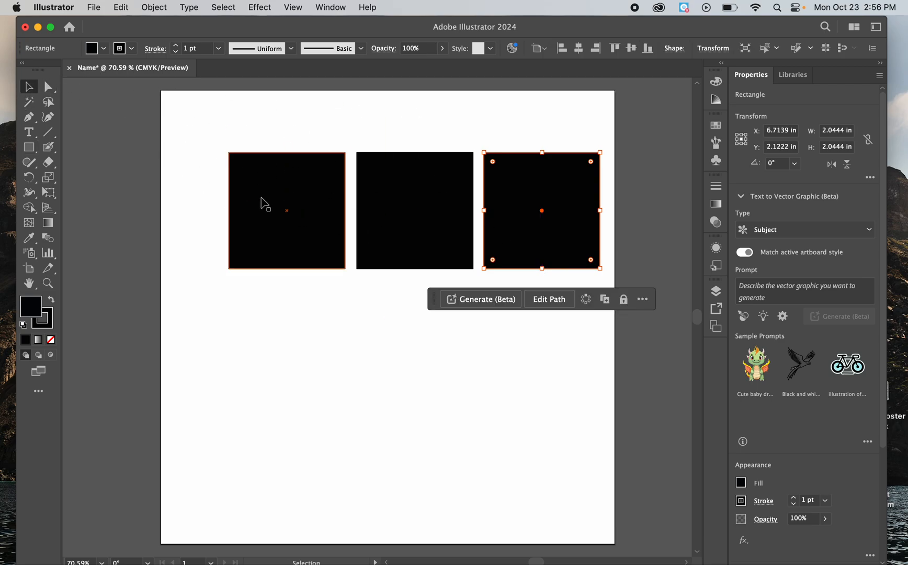
left_click_drag(282, 209, 261, 258)
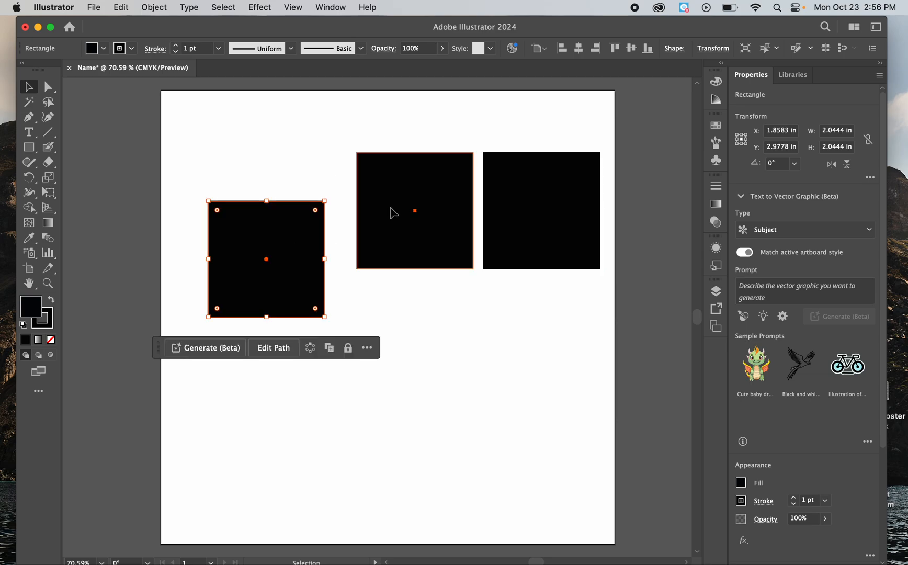
left_click_drag(389, 208, 369, 190)
left_click_drag(548, 216, 540, 197)
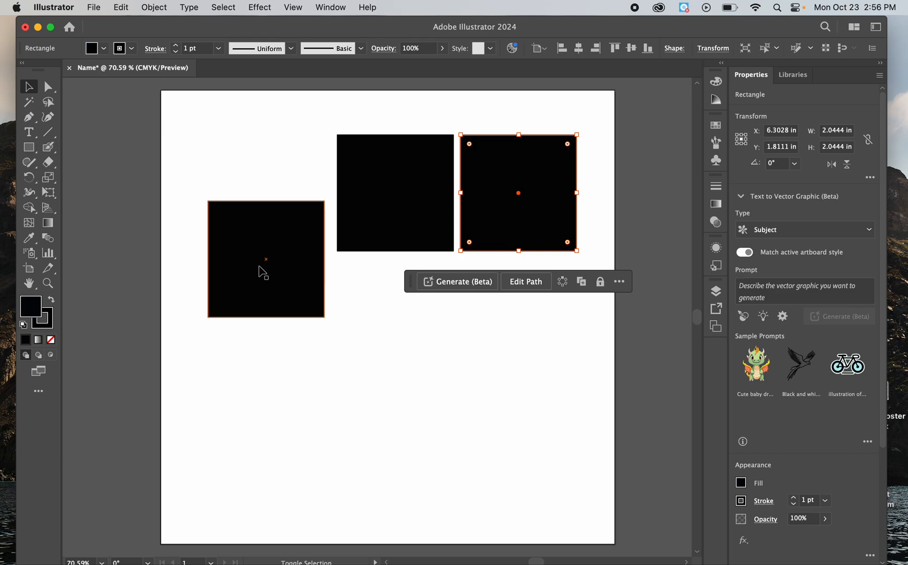
Step: Select all three squares and align them by their vertical centers
left_click(262, 249, "shift")
left_click(375, 210, "shift")
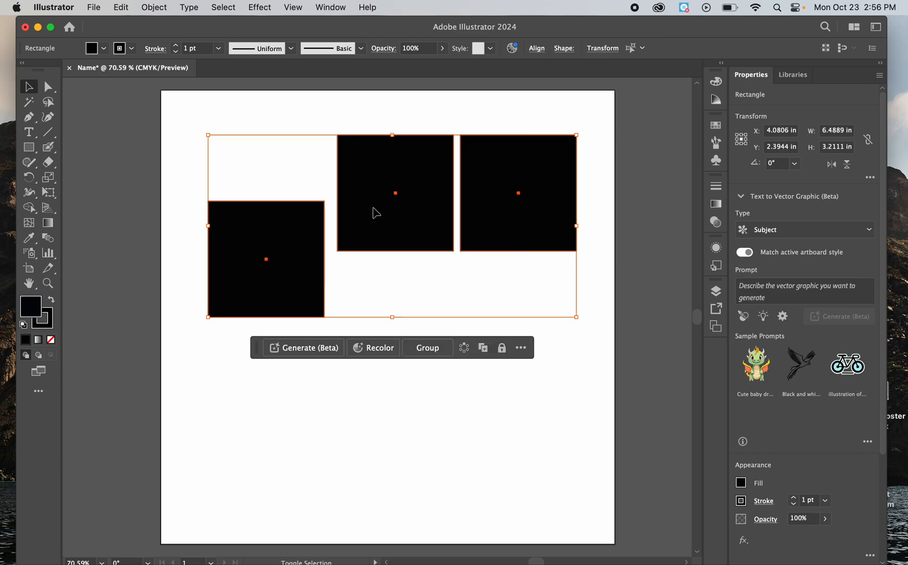
left_click(500, 212, "shift")
left_click(500, 212, "shift")
scroll(810, 289, "down", 5)
scroll(809, 383, "down", 2)
scroll(810, 383, "up", 2)
scroll(846, 258, "up", 5)
left_click_drag(886, 272, 888, 385)
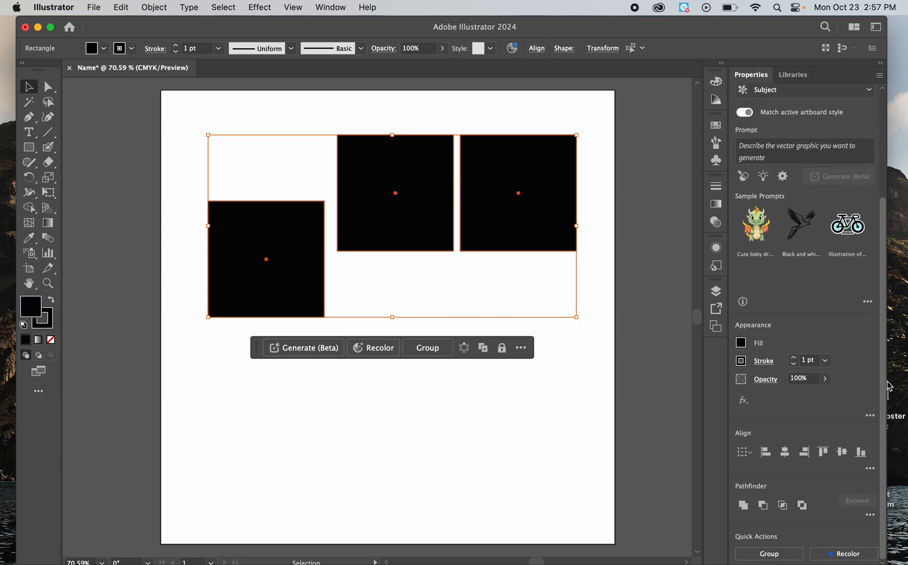
left_click(841, 453)
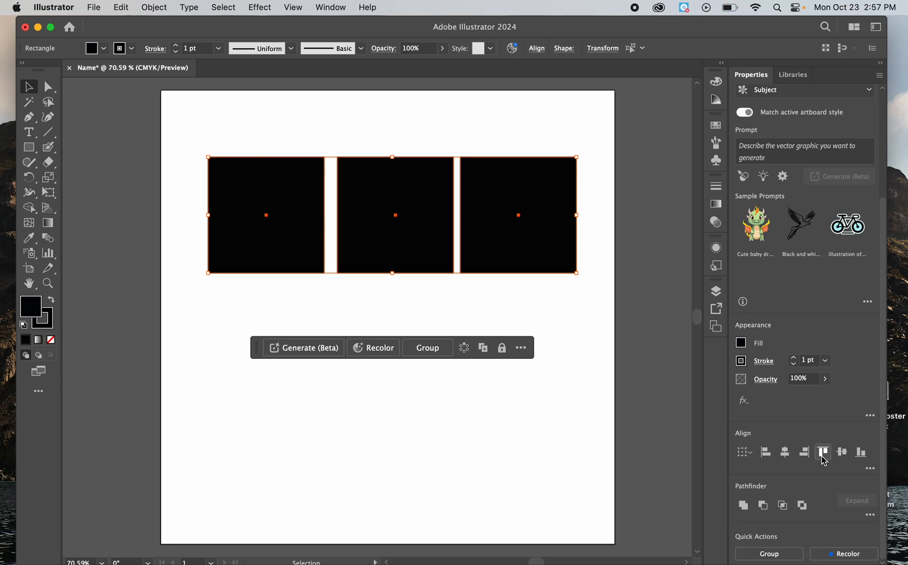
Step: Try aligning the three squares by their horizontal centers, undo that alignment and deselect them
left_click(785, 453)
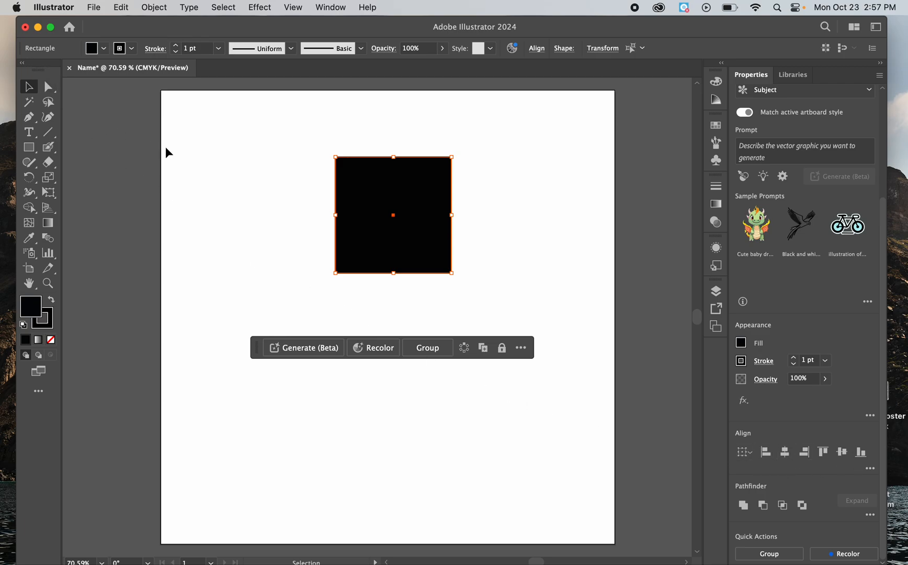
key("super+z")
key("super+z")
key("super+z")
left_click(291, 120)
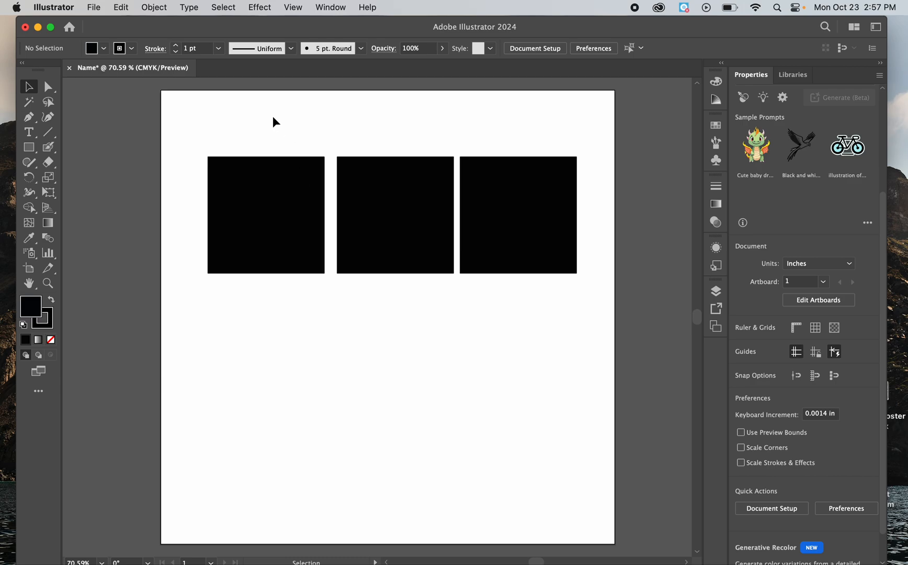
Step: Duplicate the left and right squares and place the copies directly below the originals as a second row
left_click(267, 218)
left_click(525, 231, "shift")
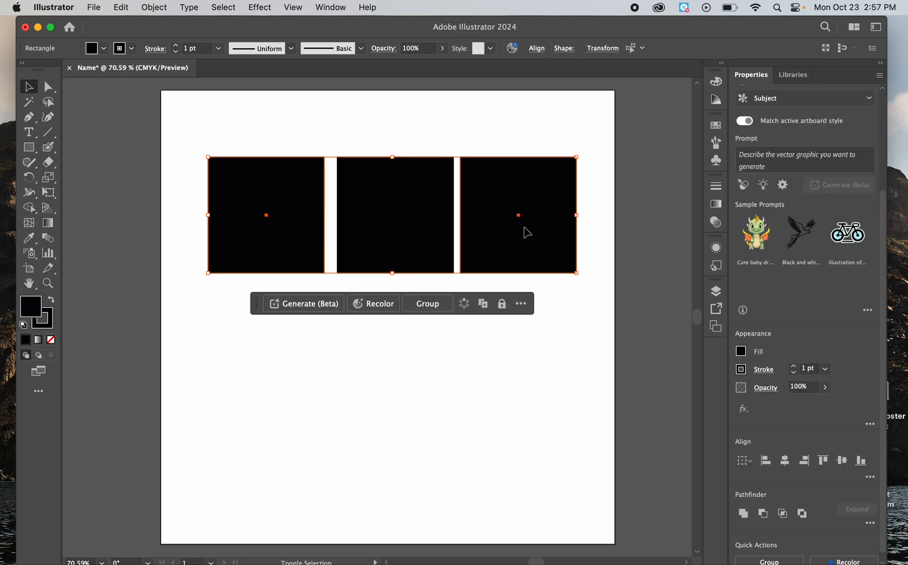
key("super+c")
key("super+v")
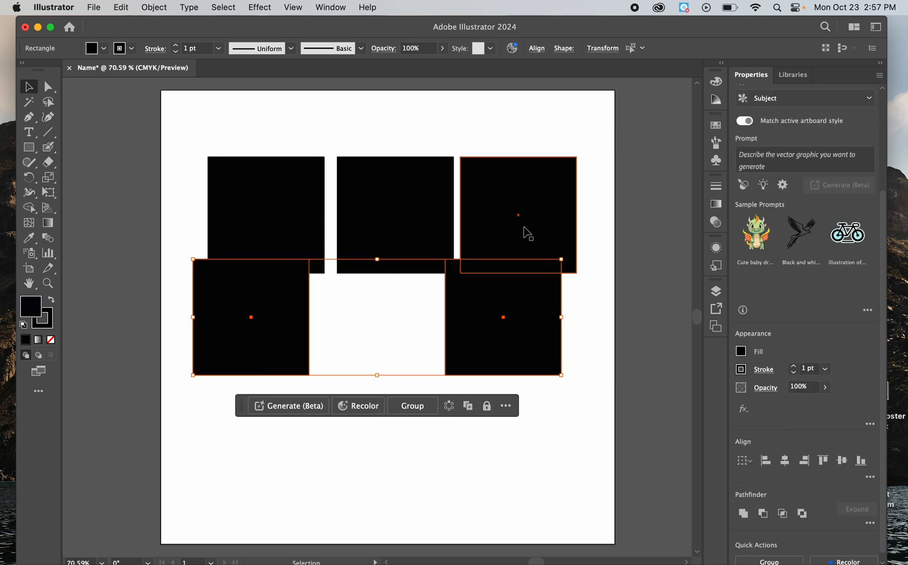
left_click_drag(511, 299, 524, 323)
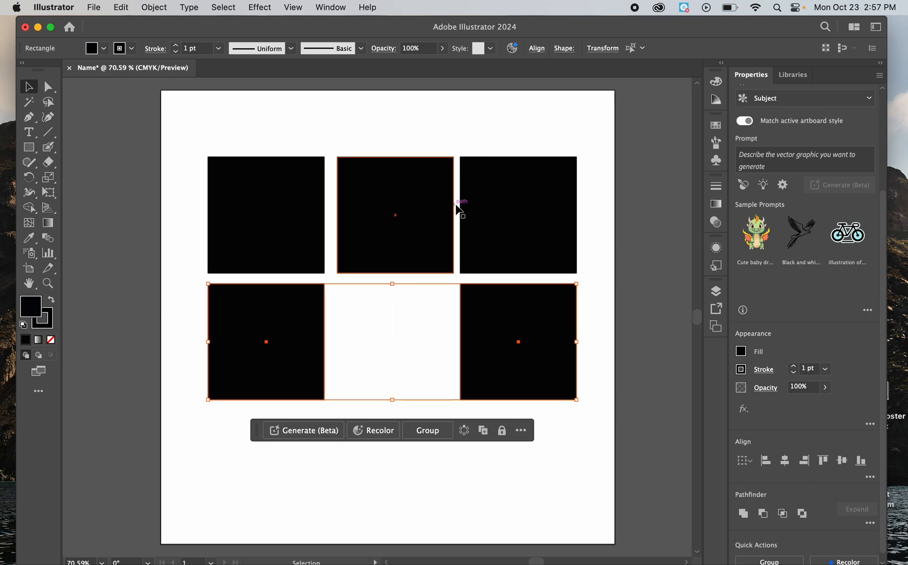
Step: Duplicate all five squares and place the copies below the second row, in line with the existing columns
left_click_drag(183, 133, 591, 439)
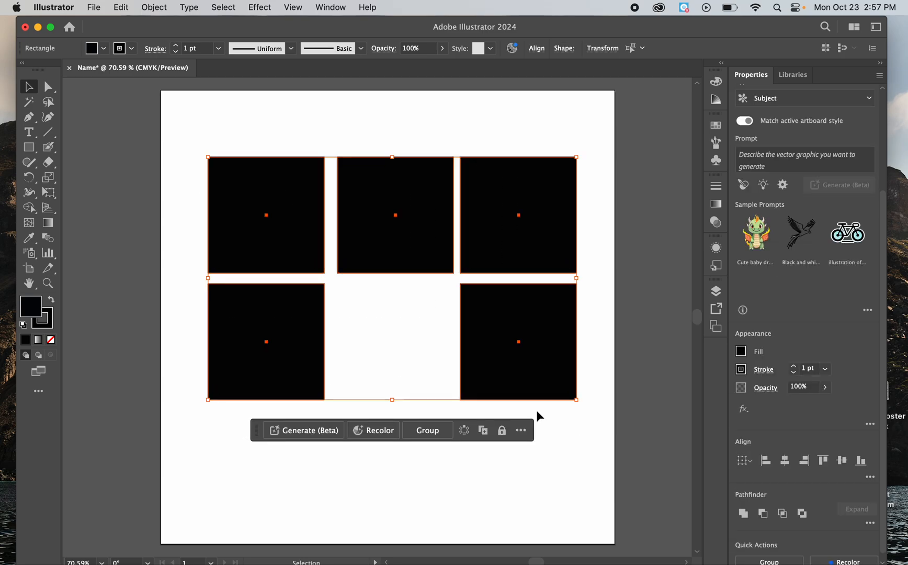
left_click(209, 463)
key("super+v")
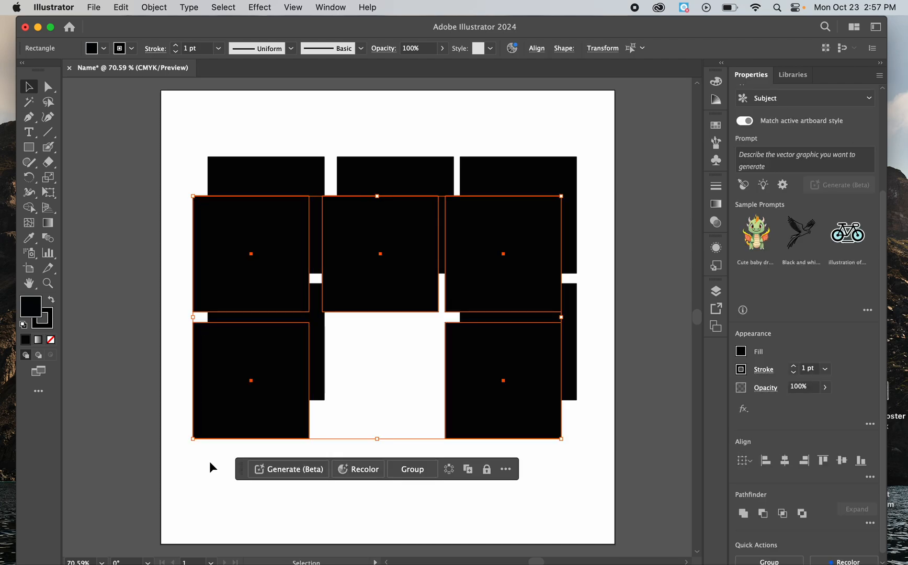
left_click_drag(380, 255, 380, 460)
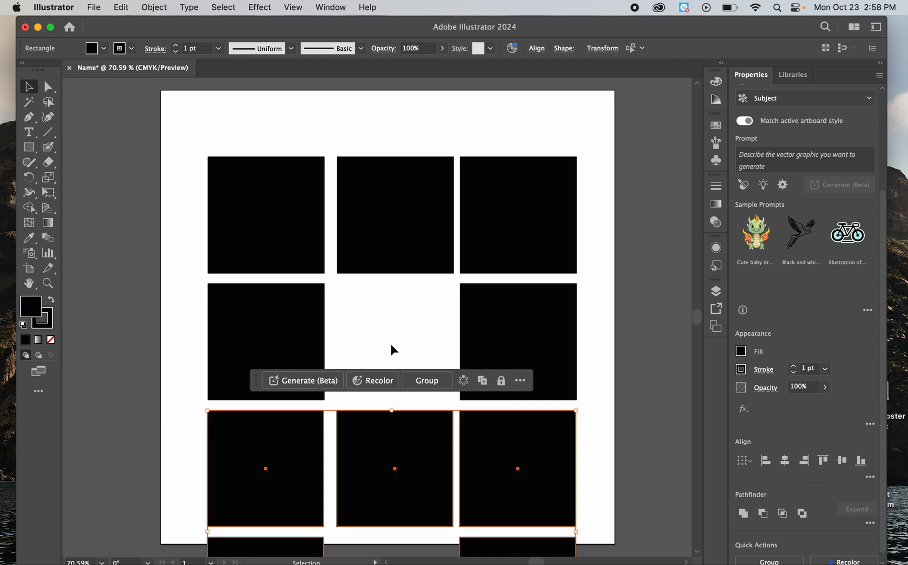
Step: Group the left and middle squares of the top row
left_click(395, 148)
left_click(231, 166)
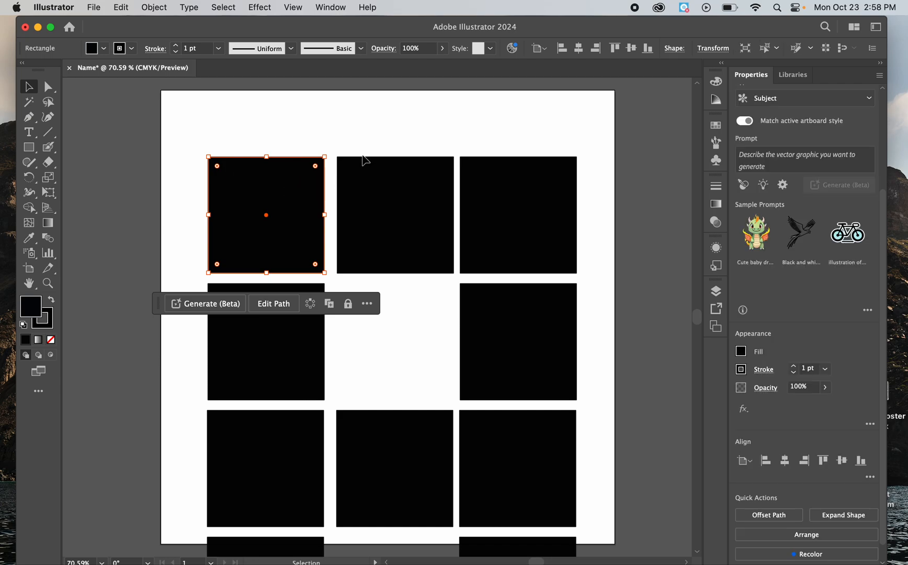
left_click(374, 184)
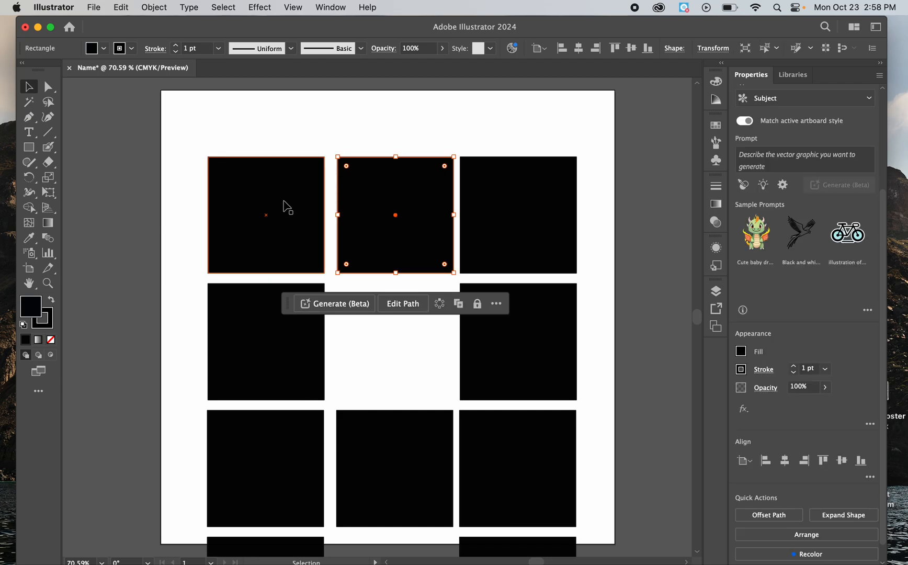
left_click(271, 143)
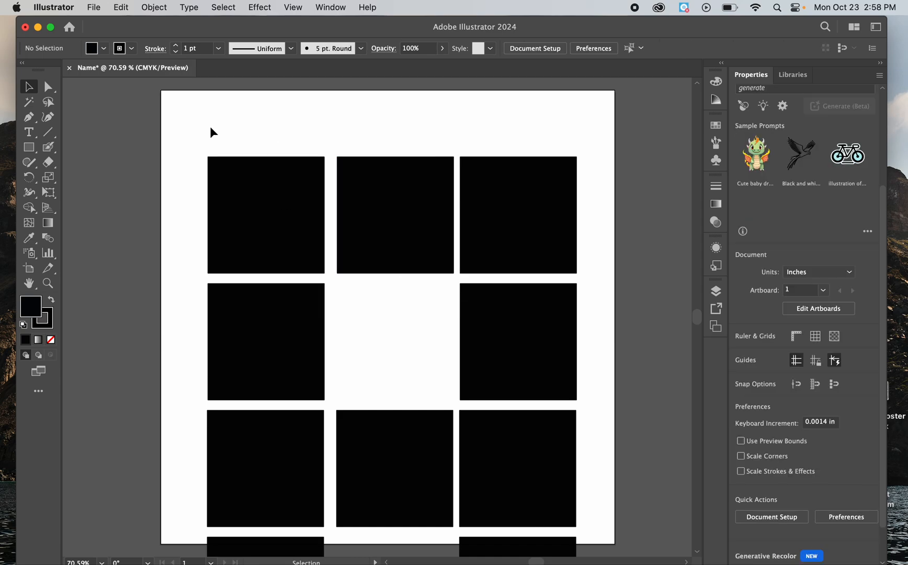
left_click_drag(190, 135, 430, 228)
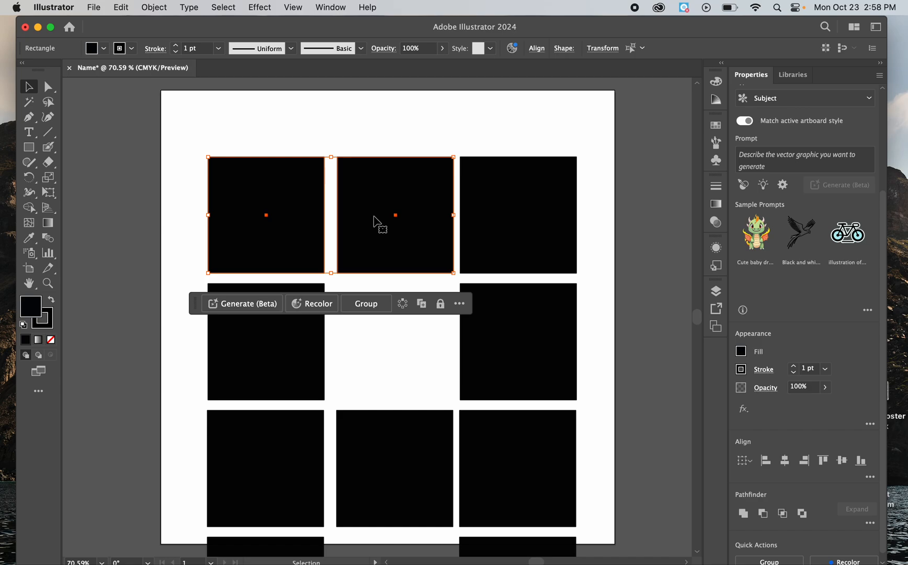
left_click(160, 9)
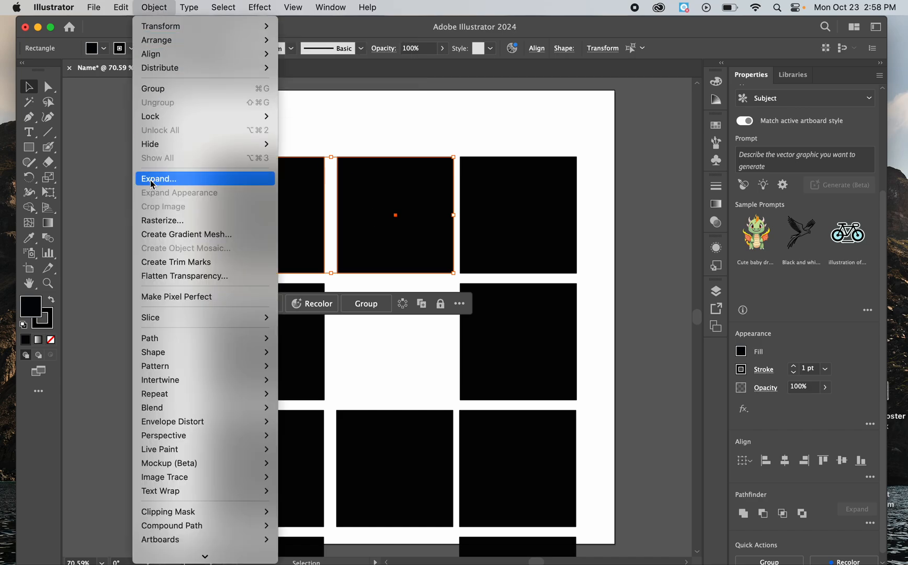
left_click(174, 89)
Step: Move the top row's right square rightward, the second row's right square leftward, and the grouped pair toward the artboard's upper left
left_click(373, 124)
left_click(514, 194)
left_click_drag(517, 204, 551, 208)
left_click(515, 308)
left_click_drag(497, 372, 467, 372)
left_click_drag(398, 257, 378, 203)
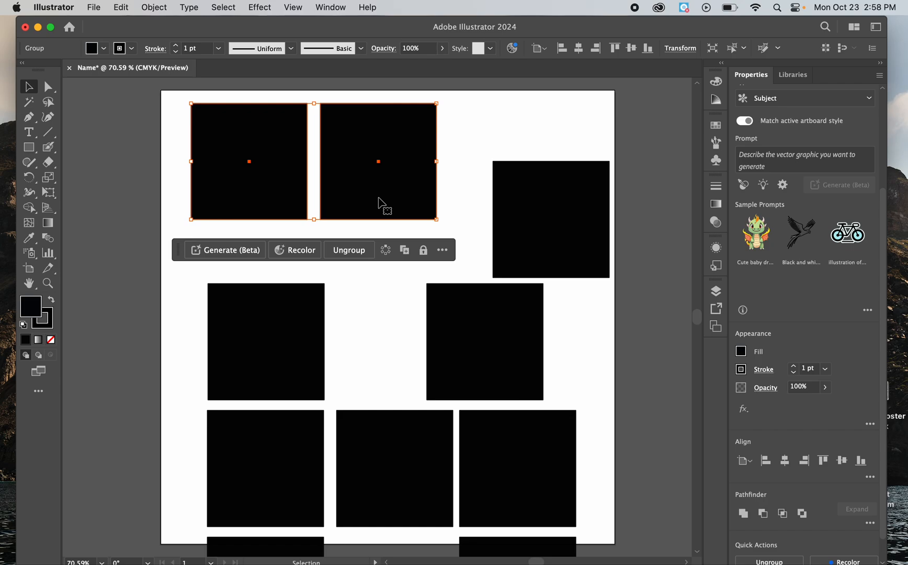
left_click_drag(391, 147, 370, 147)
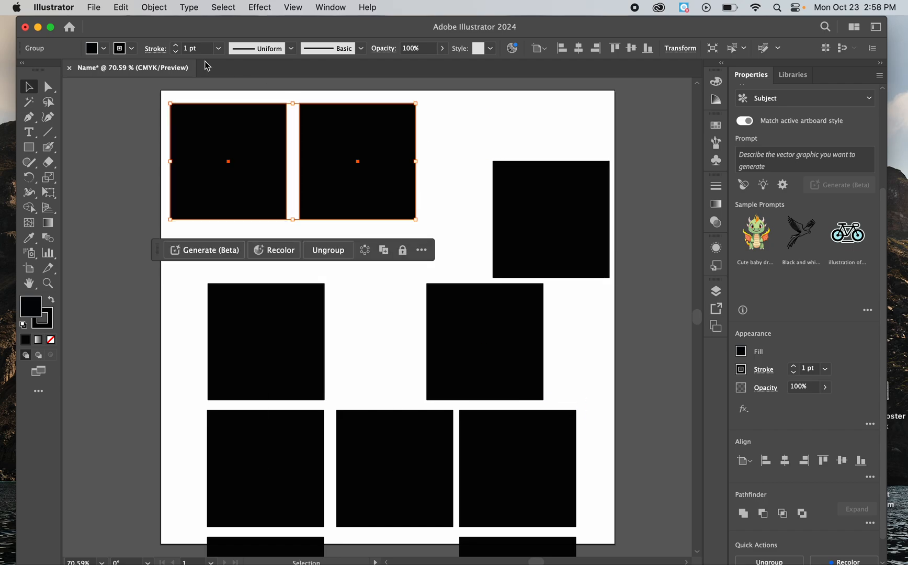
Step: Ungroup the pair of squares in the upper left and deselect them
left_click(153, 8)
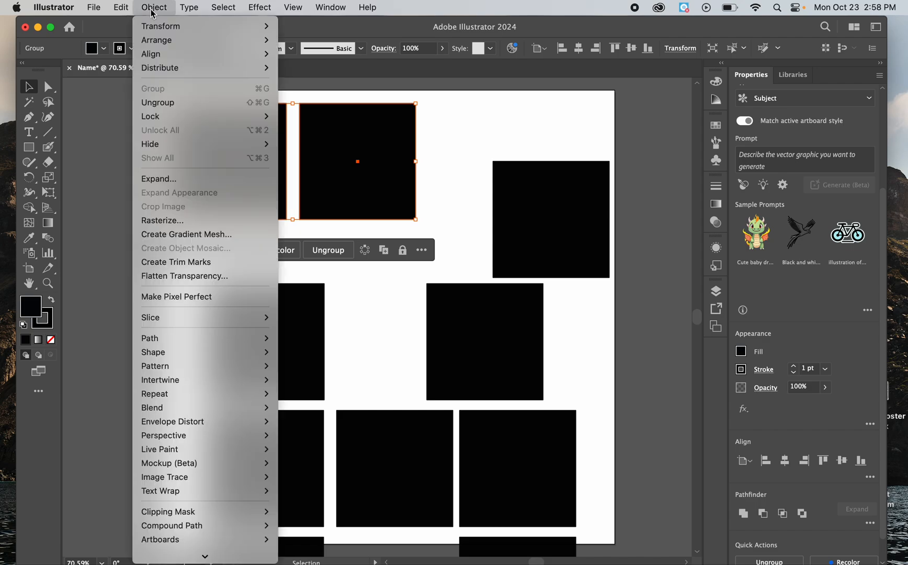
left_click(166, 106)
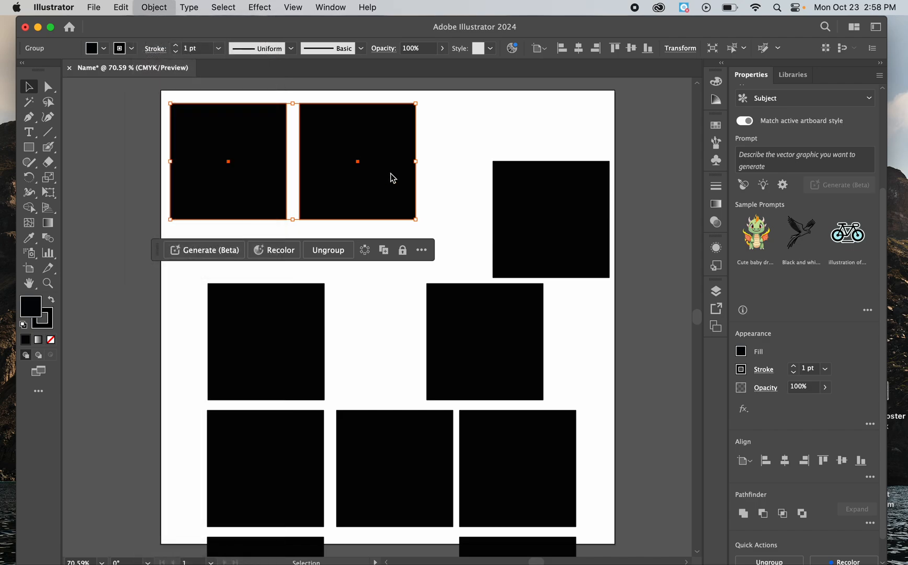
left_click(429, 147)
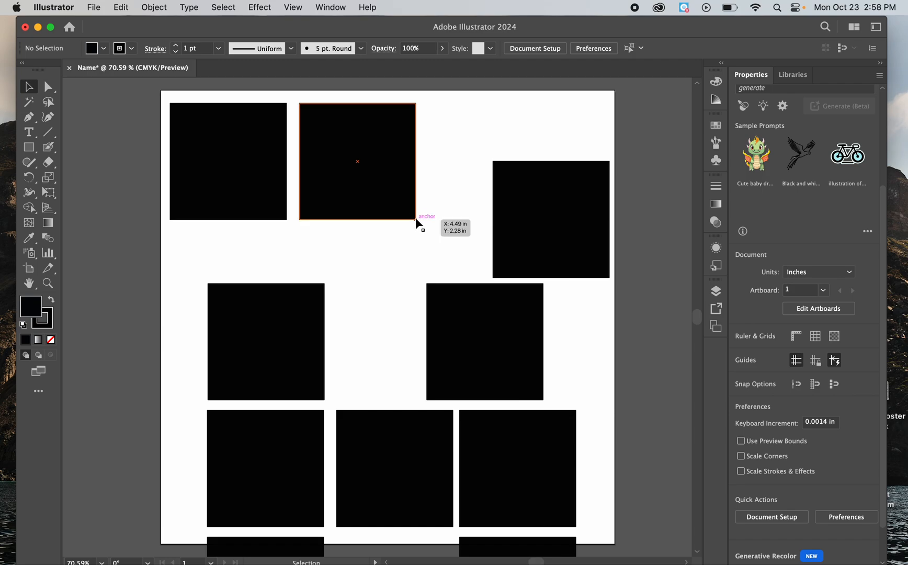
Step: Rotate the right square of the ungrouped pair clockwise so that it sits tilted
left_click(414, 216)
left_click(424, 224)
left_click(417, 218)
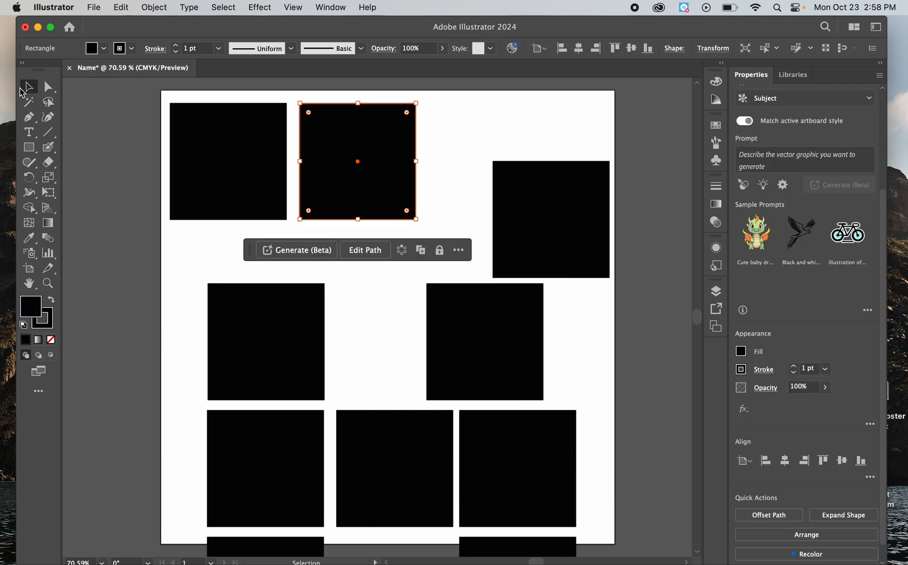
left_click_drag(419, 225, 378, 268)
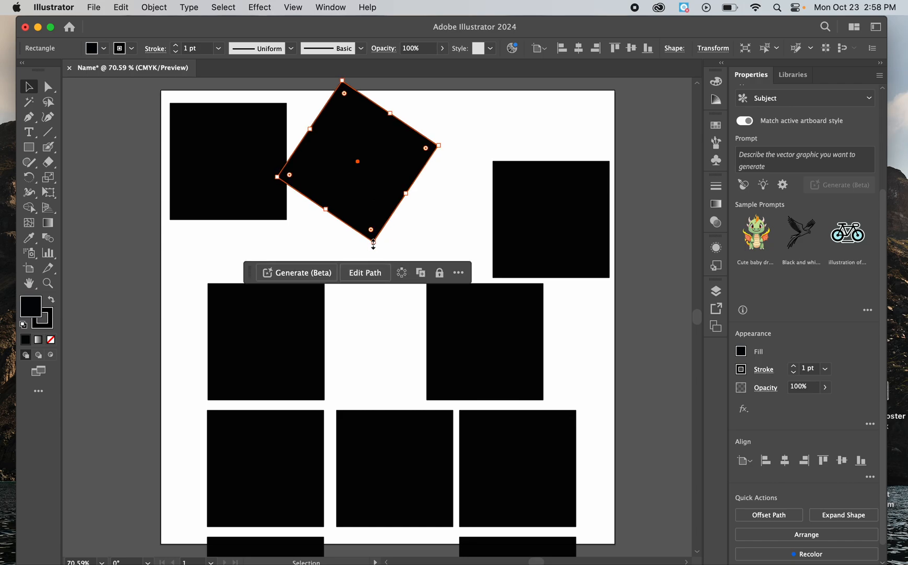
Step: Shrink and reposition the tilted square, and move the upright square on its right up and closer to it
left_click_drag(373, 243, 358, 183)
left_click_drag(366, 125, 365, 157)
left_click_drag(553, 204, 485, 156)
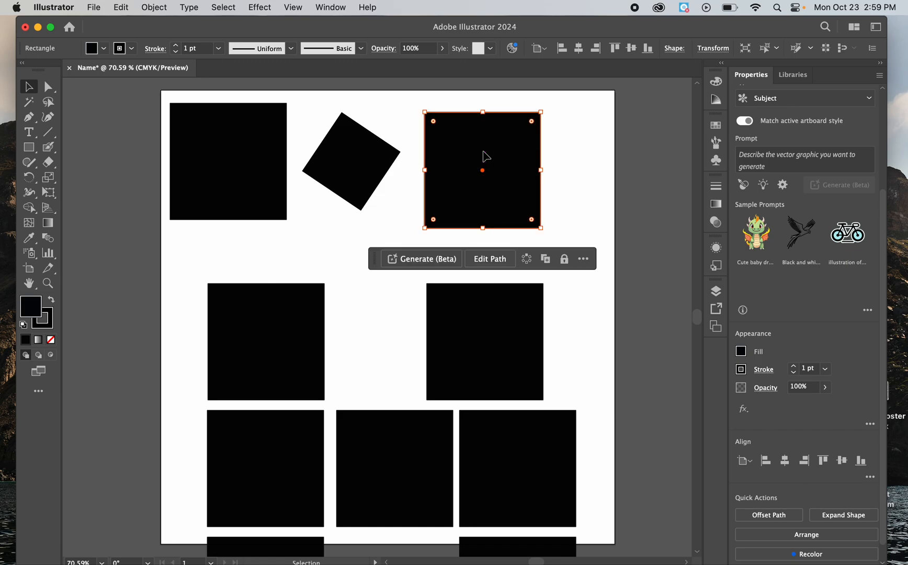